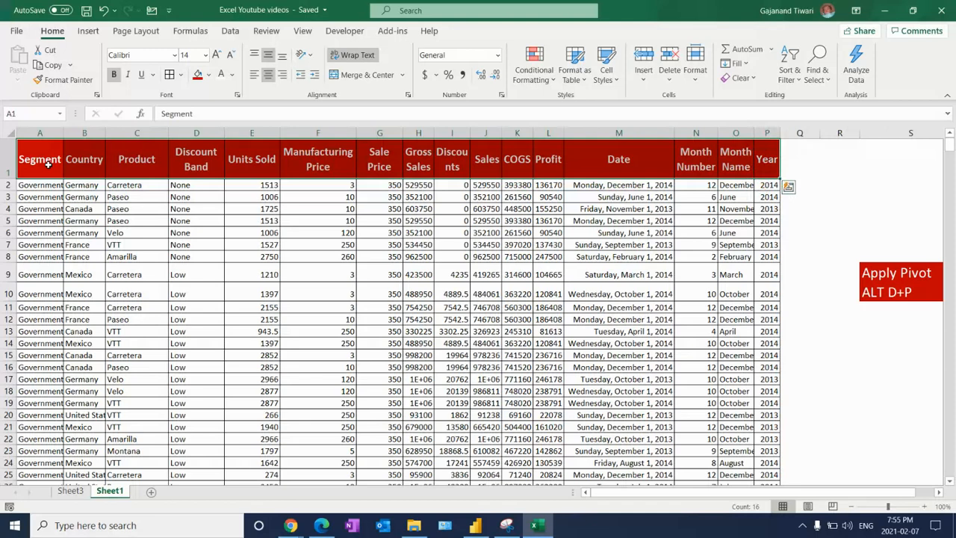
Examine the column headings of the sales data in row 1, from Segment through Year and back to Date
{"action": "left_click", "coordinate": [47, 166]}
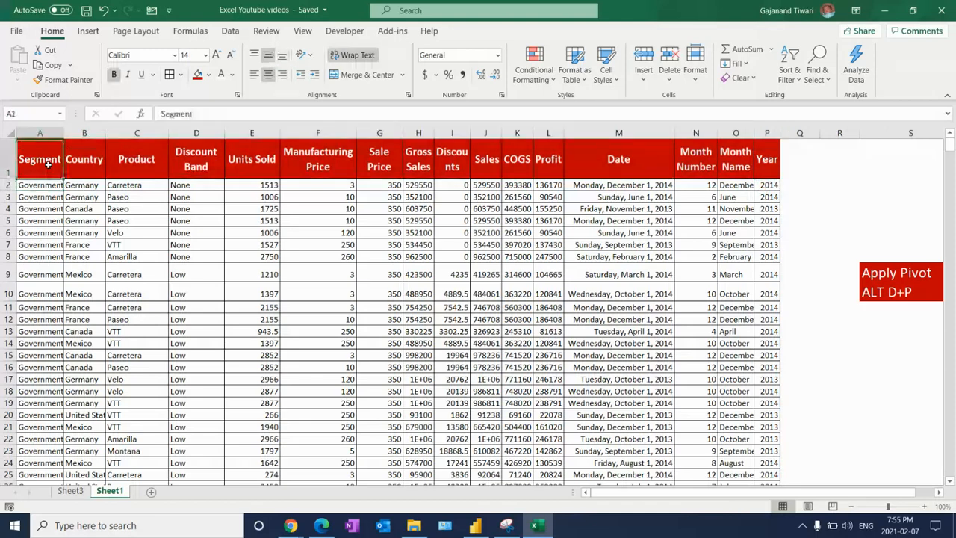
{"action": "key", "text": "Right"}
{"action": "key", "text": "Right"}
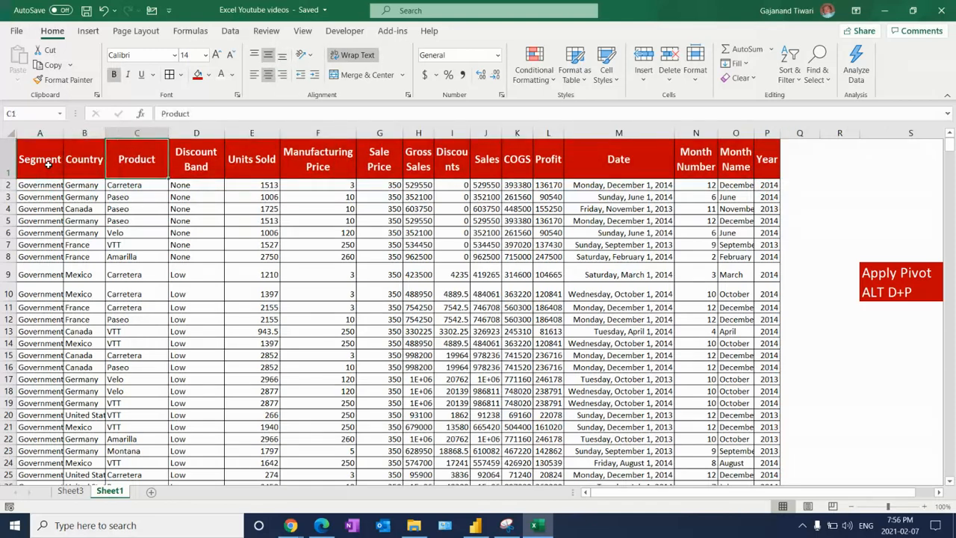
{"action": "key", "text": "Right"}
{"action": "key", "text": "Right"}
{"action": "key", "text": "Right"}
{"action": "key", "text": "Right"}
{"action": "key", "text": "Right"}
{"action": "key", "text": "Right"}
{"action": "key", "text": "Right"}
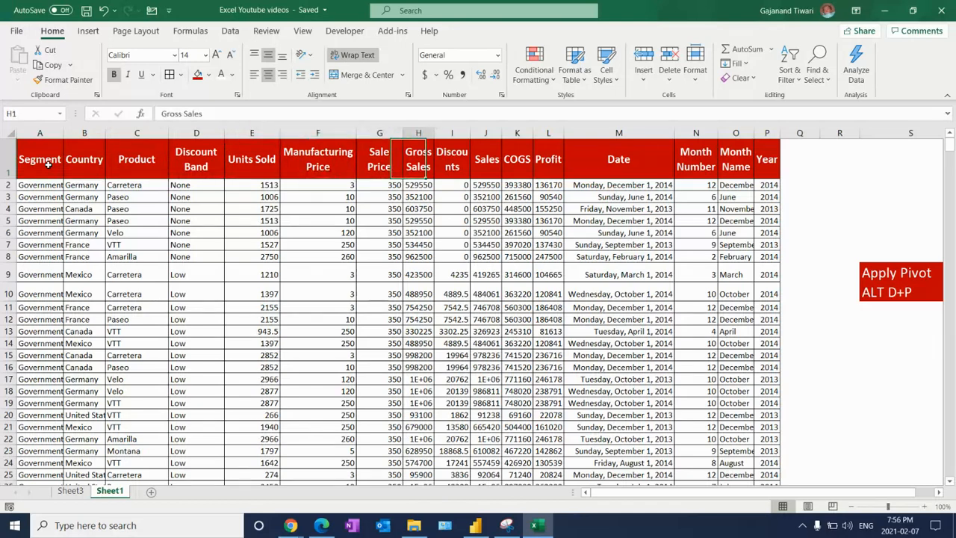
{"action": "key", "text": "Right"}
{"action": "key", "text": "Right"}
{"action": "key", "text": "Right"}
{"action": "key", "text": "Right"}
{"action": "key", "text": "Right"}
{"action": "key", "text": "Right"}
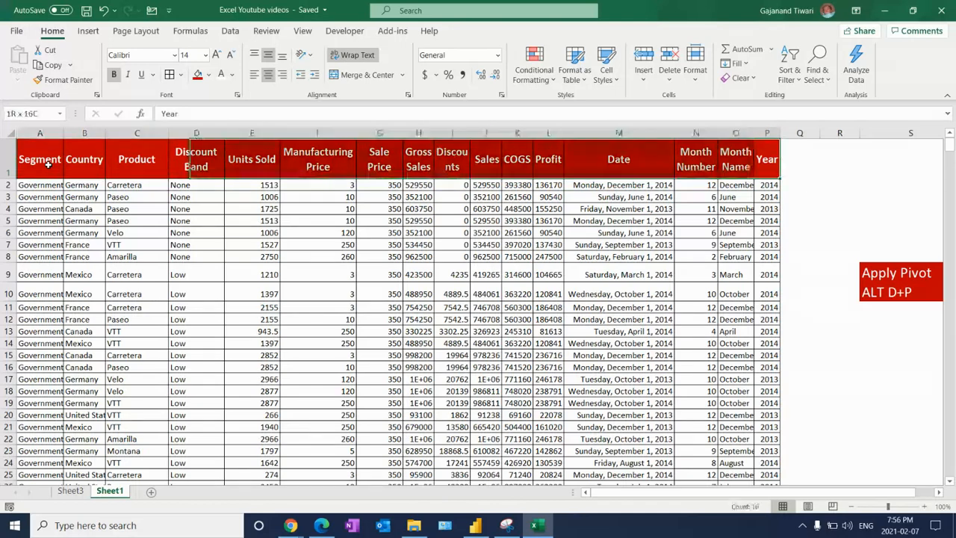
{"action": "key", "text": "Down"}
{"action": "key", "text": "Left"}
{"action": "key", "text": "Left"}
{"action": "key", "text": "Left"}
{"action": "key", "text": "Up"}
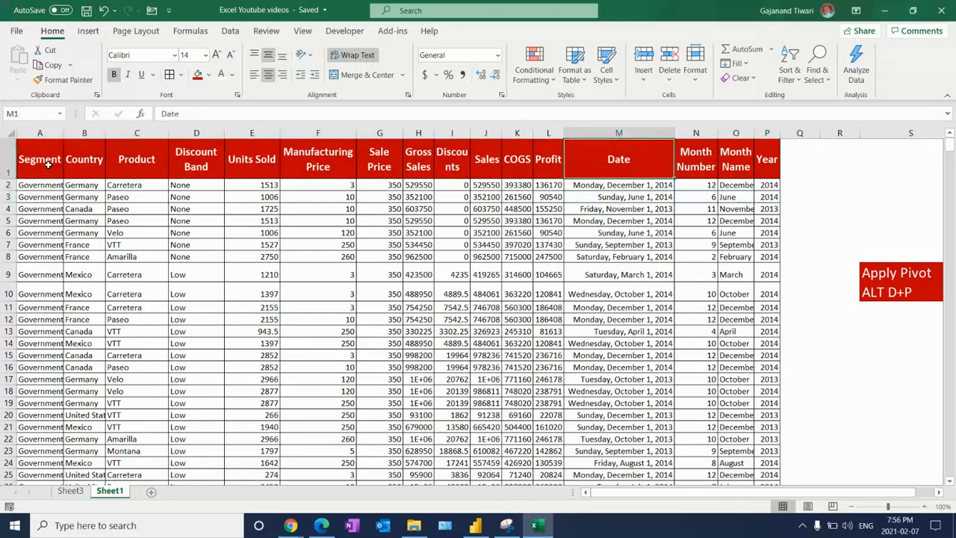
Format the Date column with the *2012-03-14 date type and narrow the column to fit the shorter dates
{"action": "left_click", "coordinate": [609, 132]}
{"action": "key", "text": "ctrl+1"}
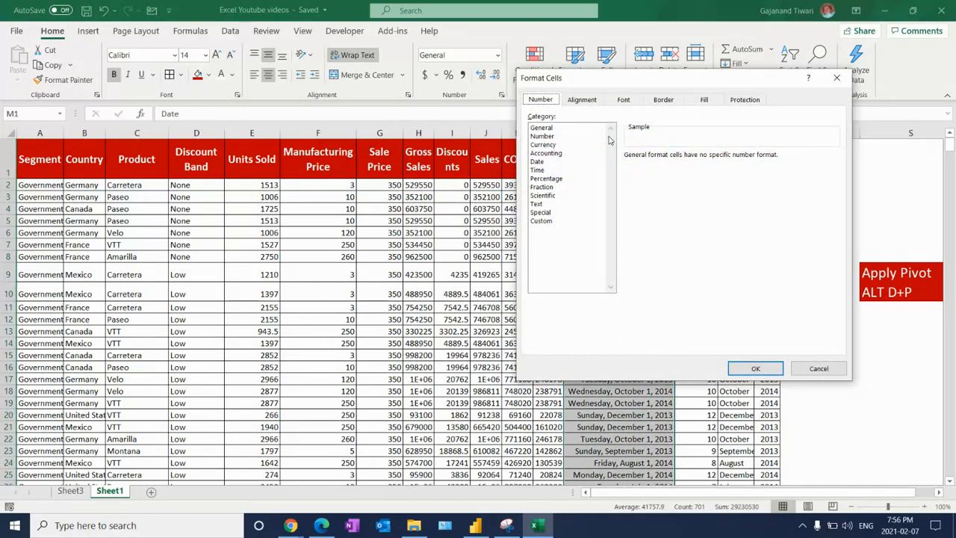
{"action": "left_click", "coordinate": [539, 162]}
{"action": "left_click", "coordinate": [755, 368]}
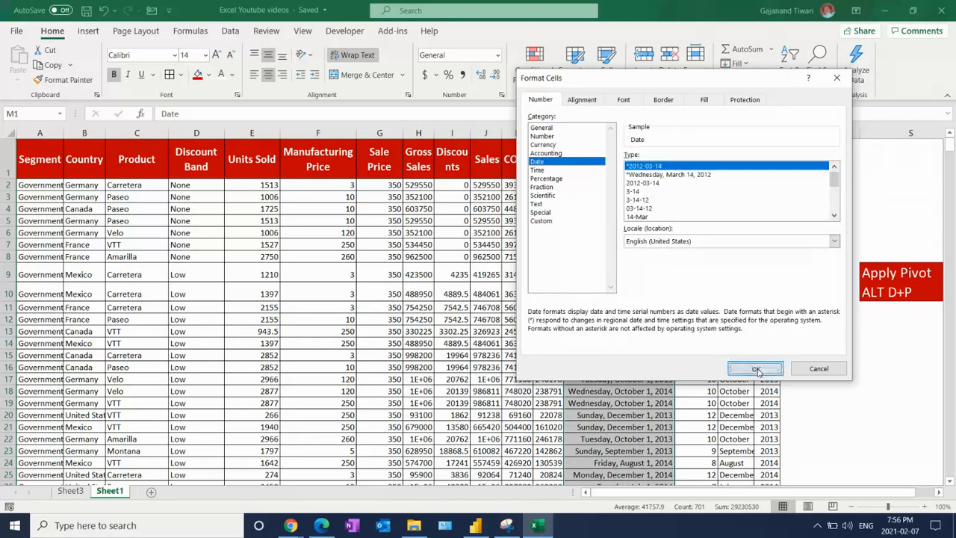
{"action": "left_click", "coordinate": [619, 317]}
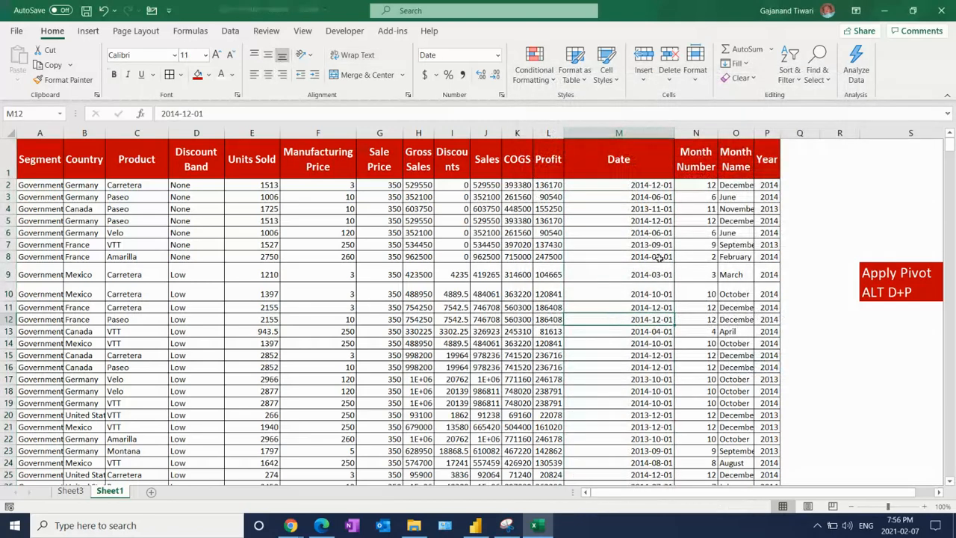
{"action": "left_click_drag", "start_coordinate": [674, 133], "coordinate": [621, 138]}
{"action": "left_click", "coordinate": [594, 275]}
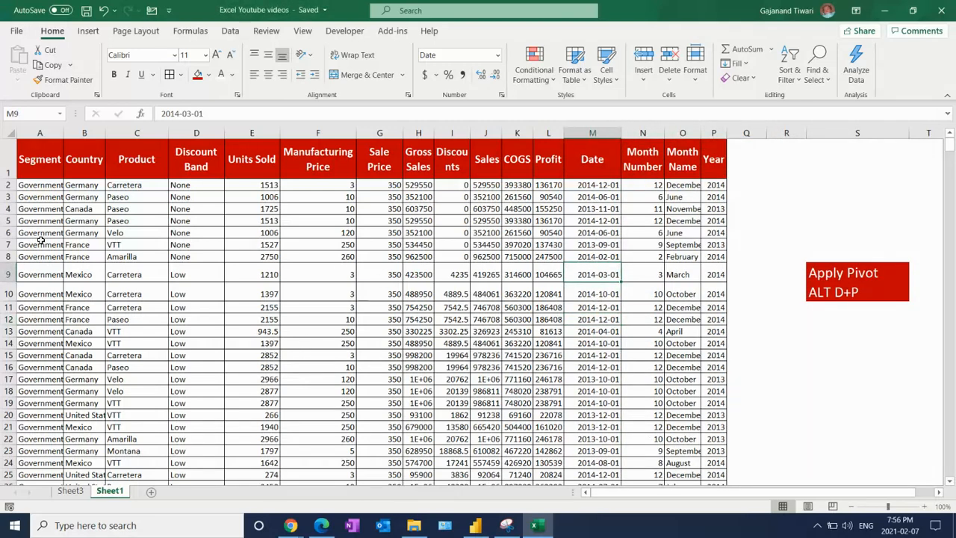
In the PivotTable on Sheet3, filter Product to show both Amarilla and Carretera
{"action": "left_click", "coordinate": [42, 142]}
{"action": "left_click", "coordinate": [70, 491]}
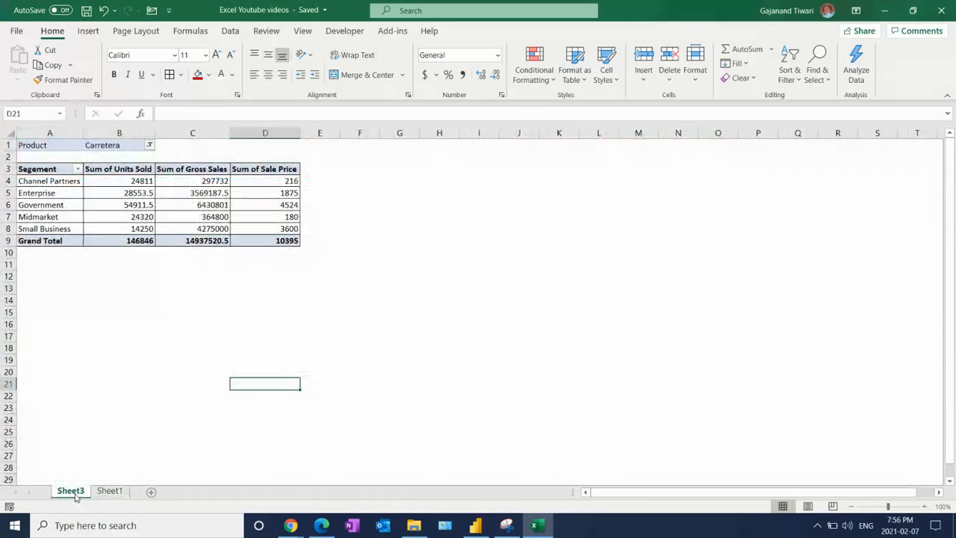
{"action": "left_click", "coordinate": [49, 172]}
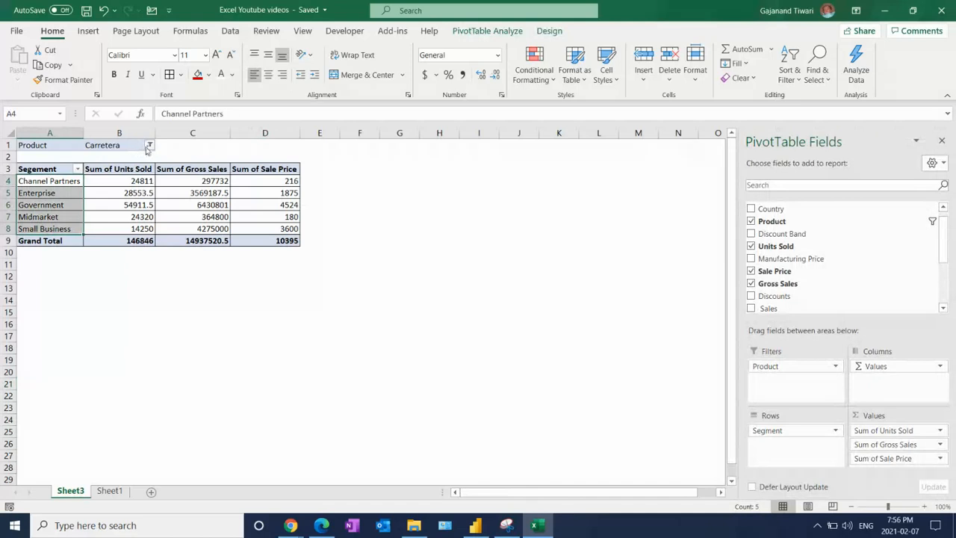
{"action": "left_click", "coordinate": [150, 146]}
{"action": "left_click", "coordinate": [23, 195]}
{"action": "left_click", "coordinate": [22, 183]}
{"action": "left_click", "coordinate": [23, 195]}
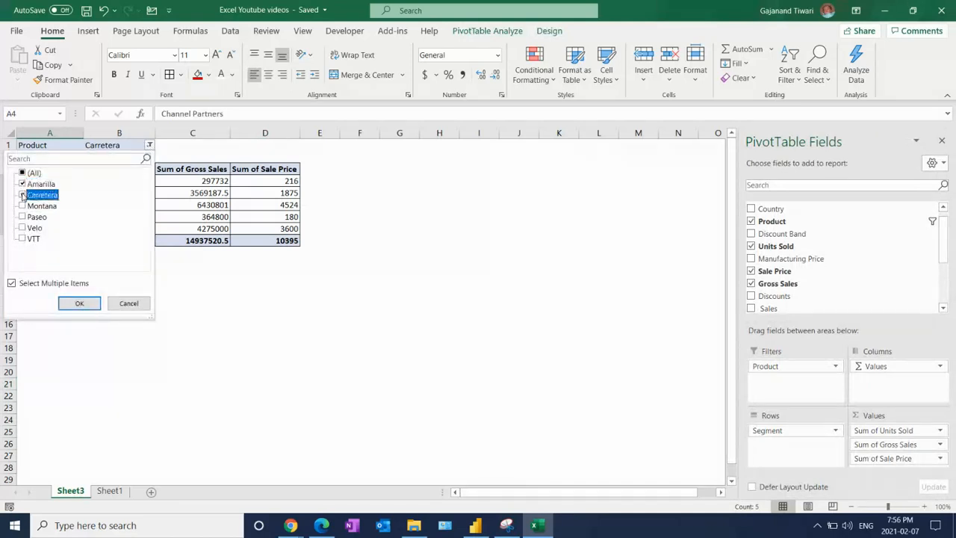
{"action": "left_click", "coordinate": [79, 303]}
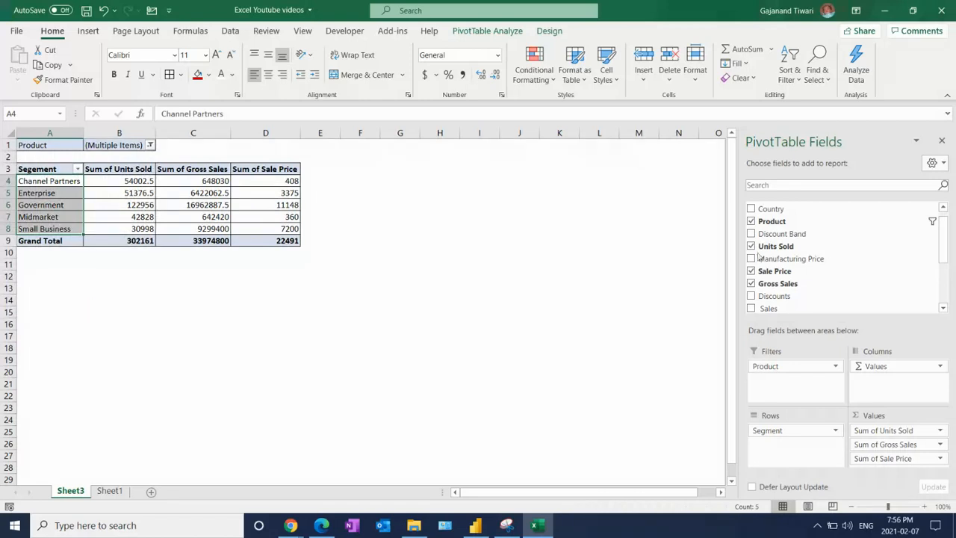
Add Country to the Sheet3 PivotTable's report filters and limit it to Canada
{"action": "left_click_drag", "start_coordinate": [778, 210], "coordinate": [784, 385]}
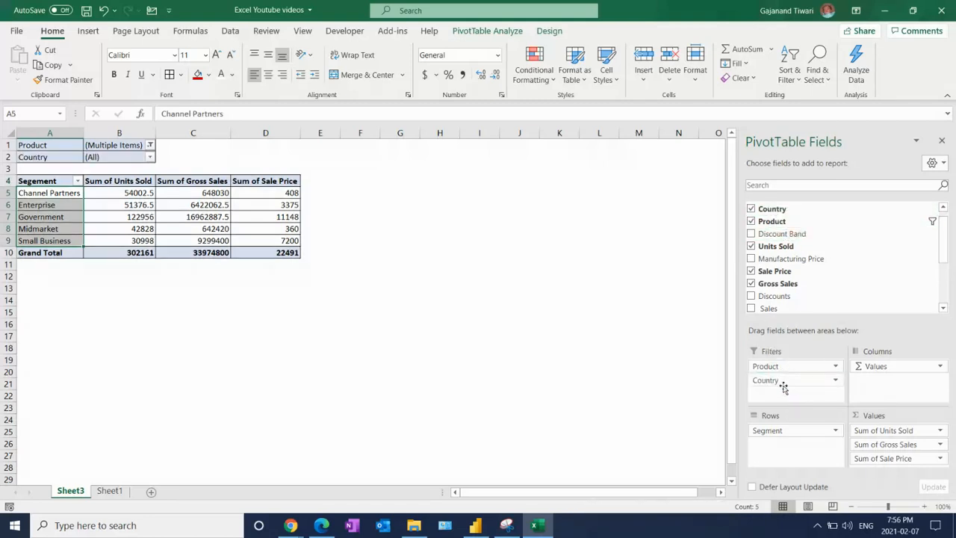
{"action": "left_click", "coordinate": [150, 158]}
{"action": "left_click", "coordinate": [29, 295]}
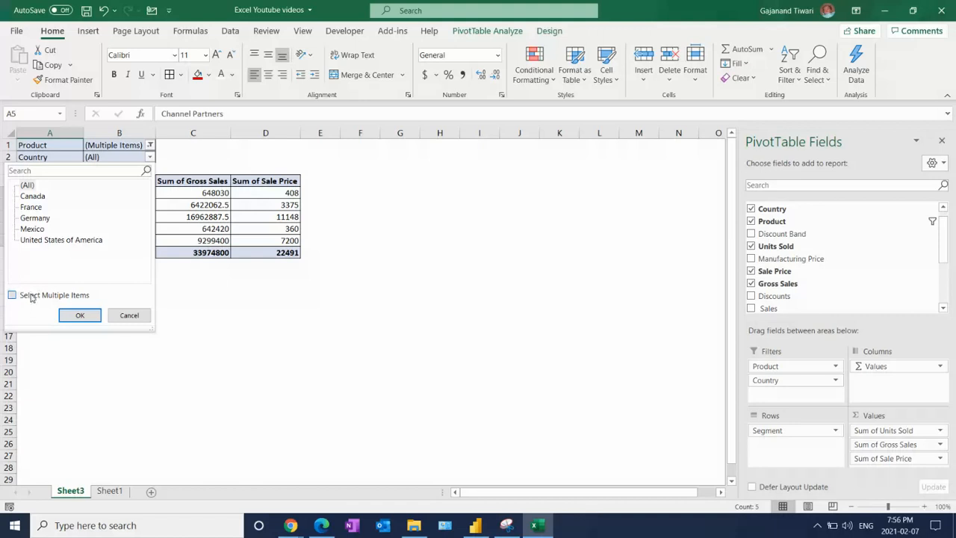
{"action": "left_click", "coordinate": [24, 185]}
{"action": "left_click", "coordinate": [23, 195]}
{"action": "left_click", "coordinate": [79, 316]}
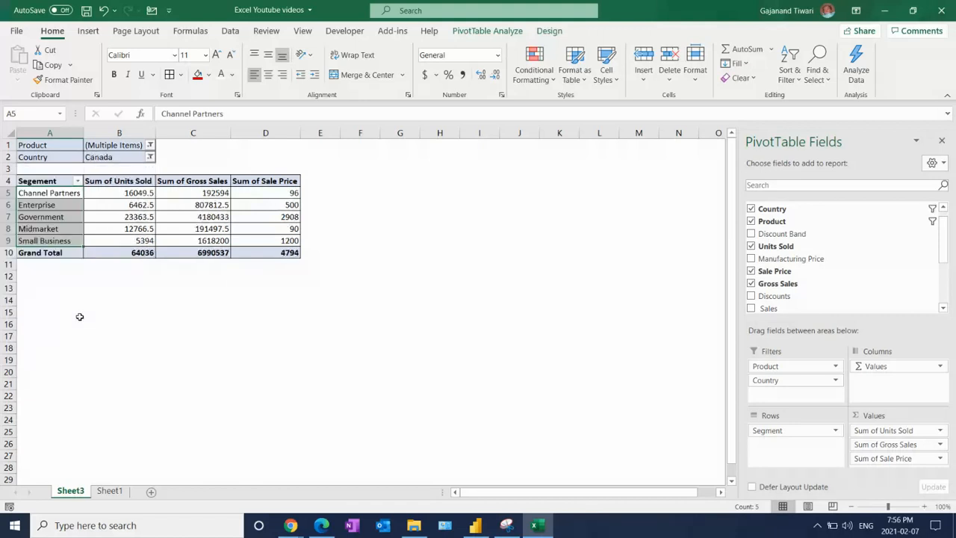
Save the workbook and enlarge the view of Sheet3 to 140%
{"action": "left_click", "coordinate": [144, 269]}
{"action": "key", "text": "ctrl+s"}
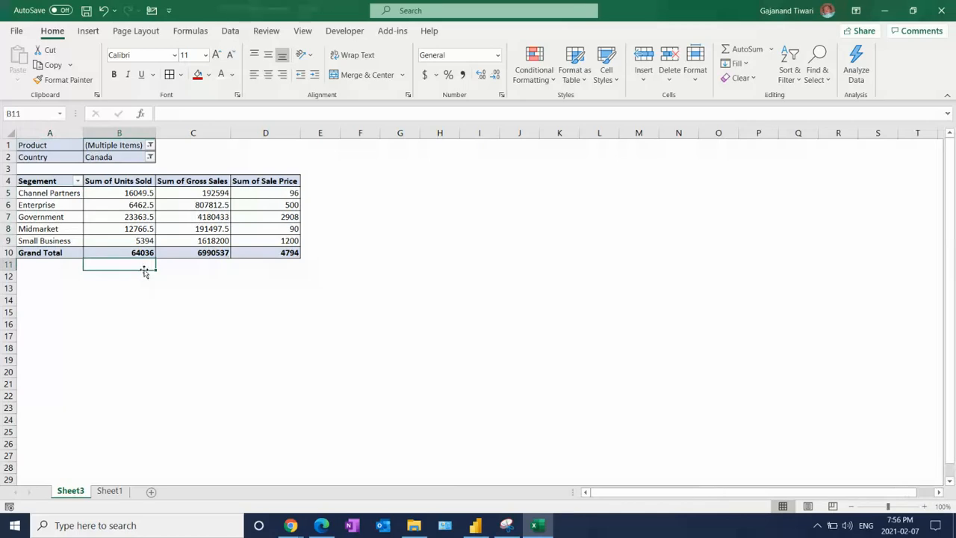
{"action": "left_click", "coordinate": [922, 506]}
{"action": "left_click", "coordinate": [922, 506]}
{"action": "left_click", "coordinate": [922, 506]}
{"action": "left_click", "coordinate": [922, 506]}
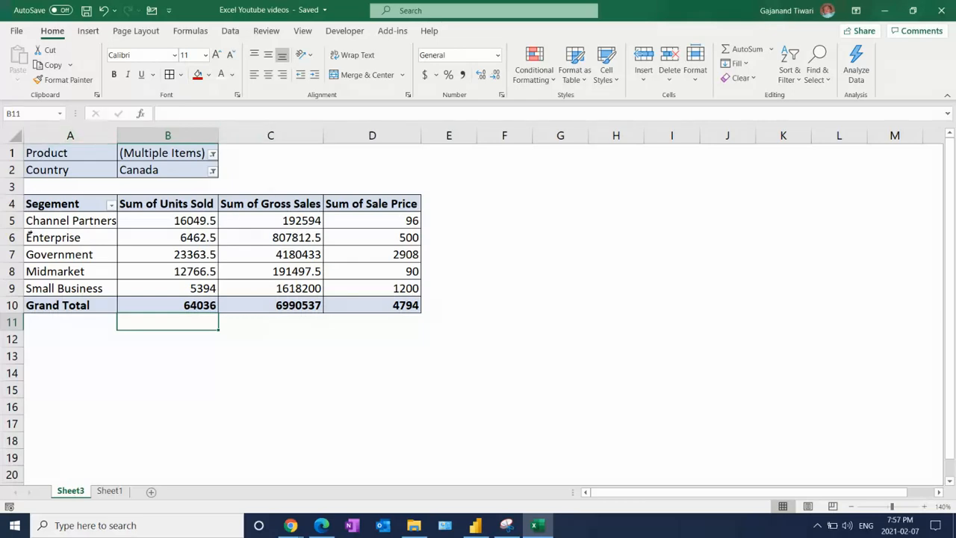
{"action": "left_click", "coordinate": [227, 369]}
Return to Sheet1, check the Apply Pivot shortcut note, and select a cell inside the sales data
{"action": "left_click", "coordinate": [109, 490]}
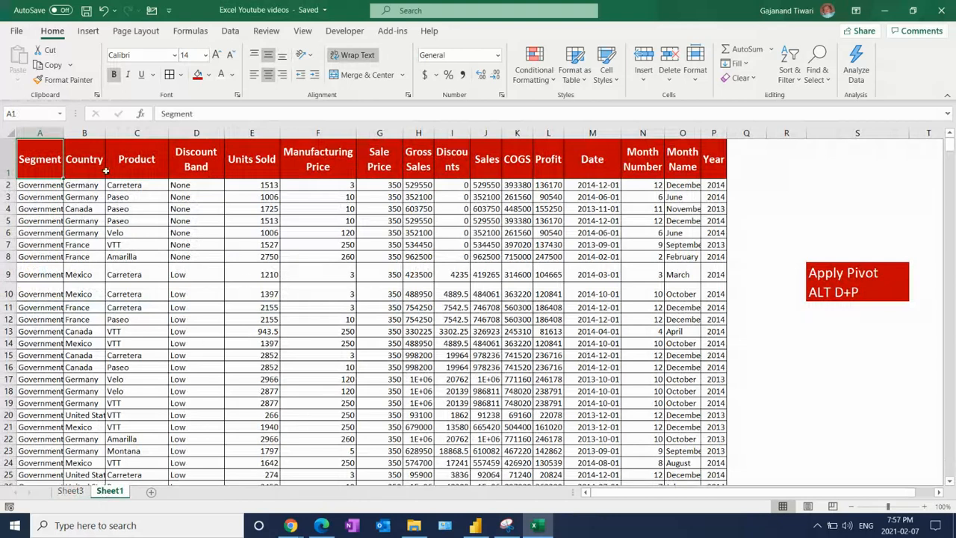
{"action": "left_click", "coordinate": [826, 275]}
{"action": "left_click", "coordinate": [834, 298]}
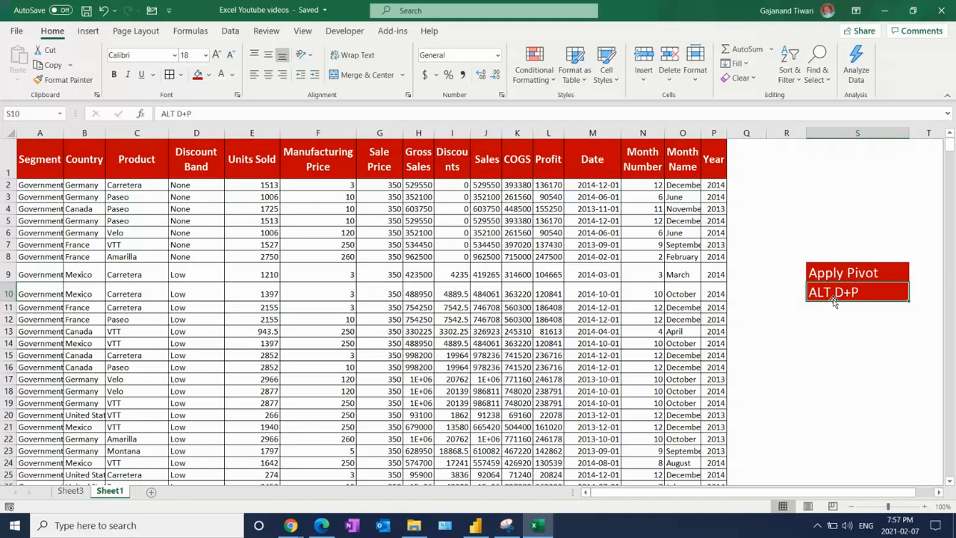
{"action": "left_click", "coordinate": [40, 169]}
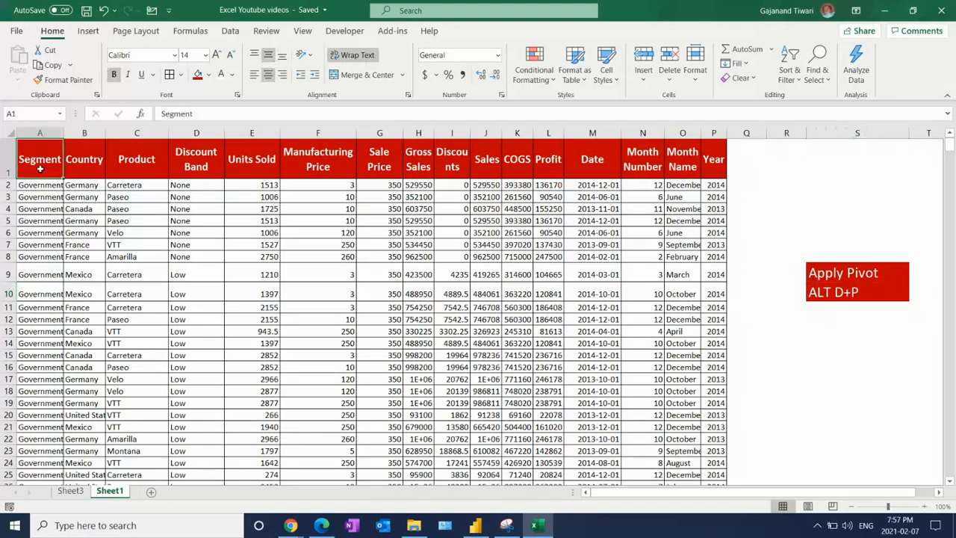
{"action": "left_click", "coordinate": [282, 277]}
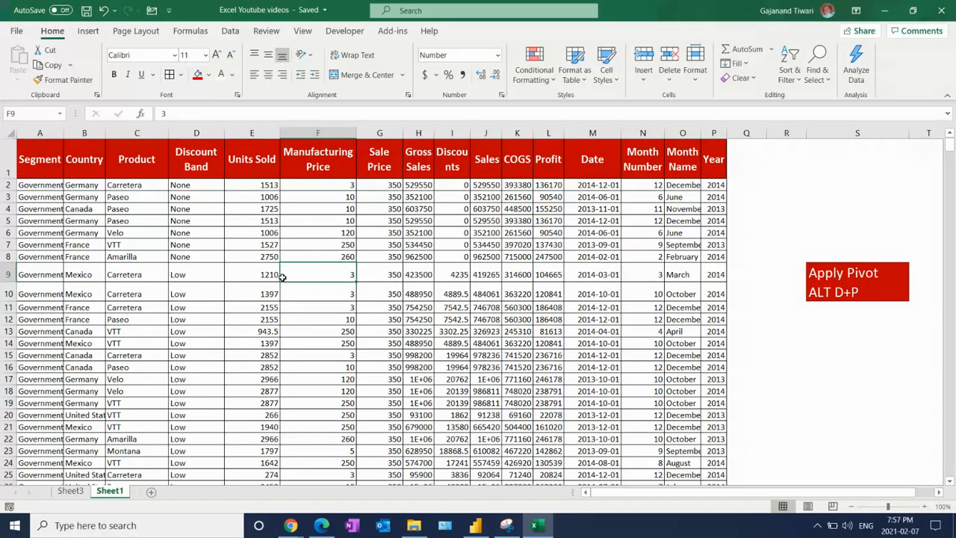
{"action": "key", "text": "alt+d"}
{"action": "key", "text": "p"}
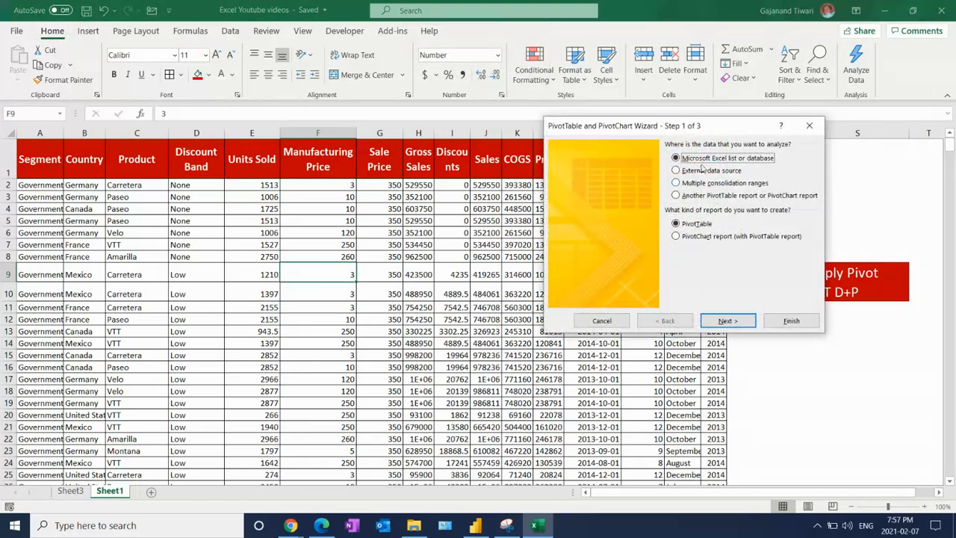
{"action": "left_click_drag", "start_coordinate": [639, 137], "coordinate": [471, 162]}
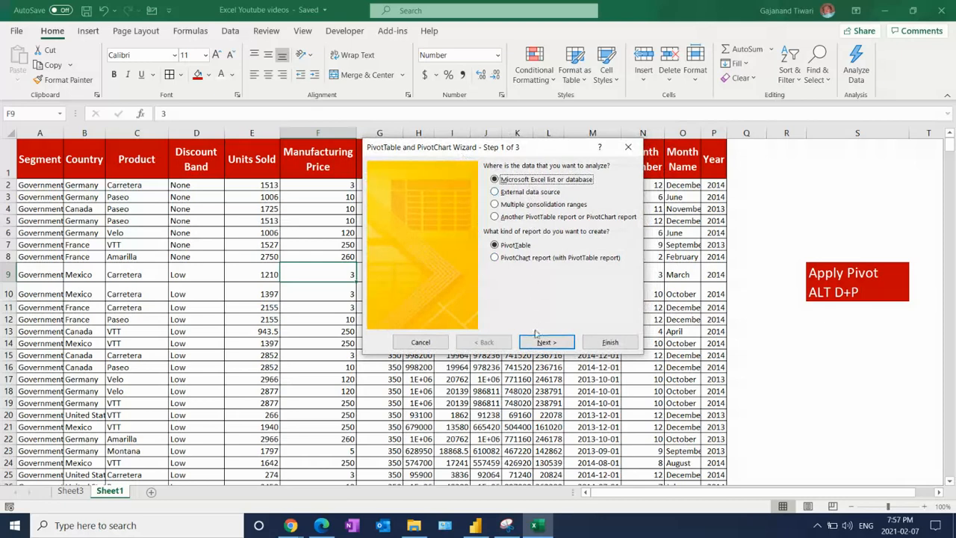
{"action": "left_click", "coordinate": [421, 342]}
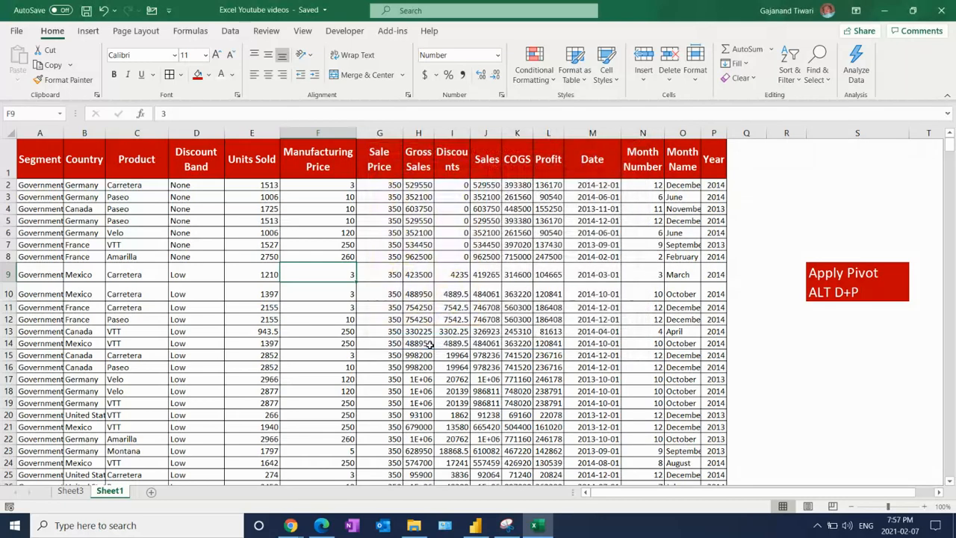
Insert a PivotTable based on Sheet1!$A$1:$P$701, placed on a new worksheet
{"action": "left_click", "coordinate": [88, 31]}
{"action": "left_click", "coordinate": [24, 59]}
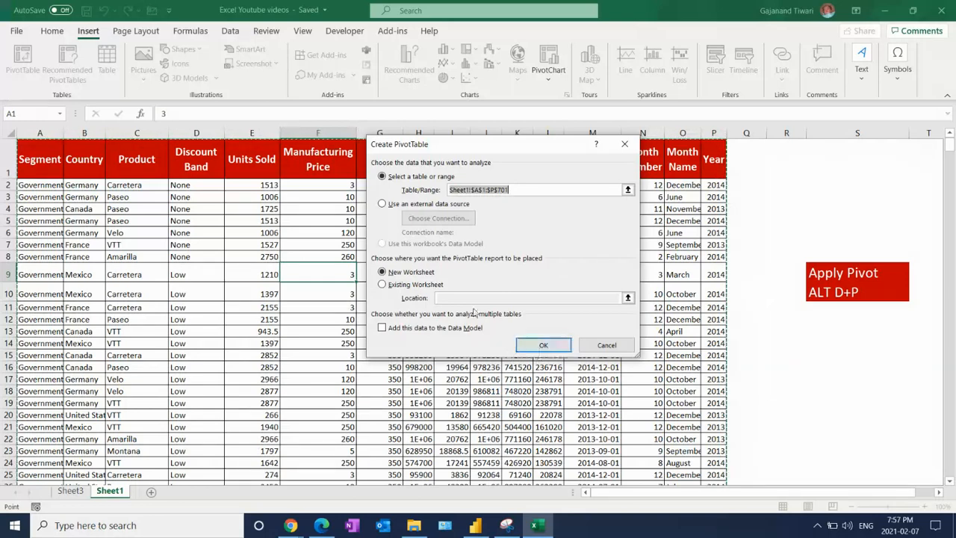
{"action": "left_click", "coordinate": [384, 284]}
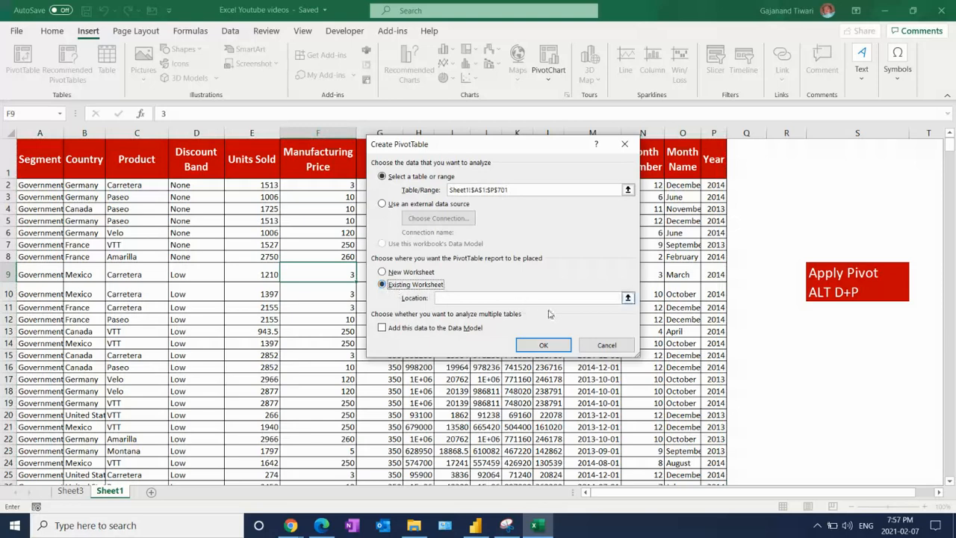
{"action": "left_click", "coordinate": [409, 274]}
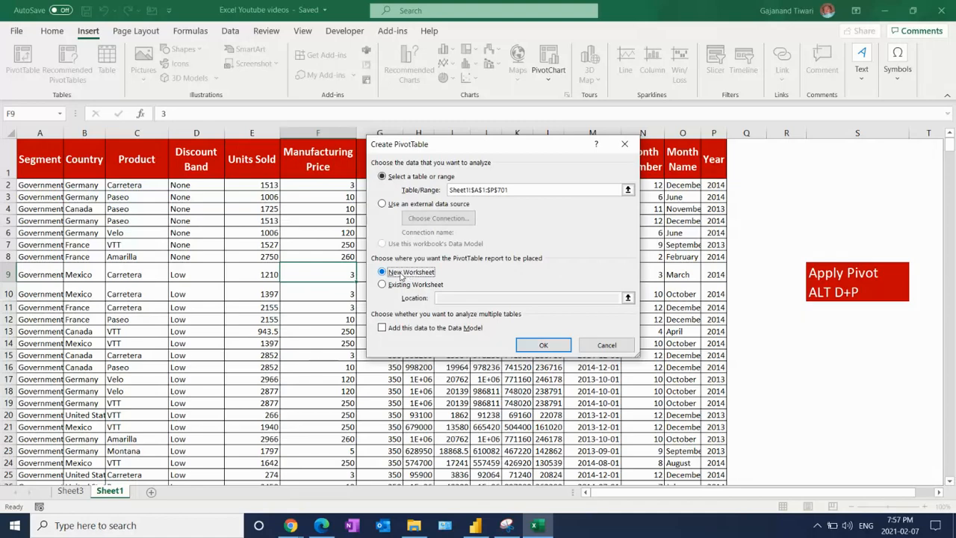
{"action": "left_click", "coordinate": [543, 345]}
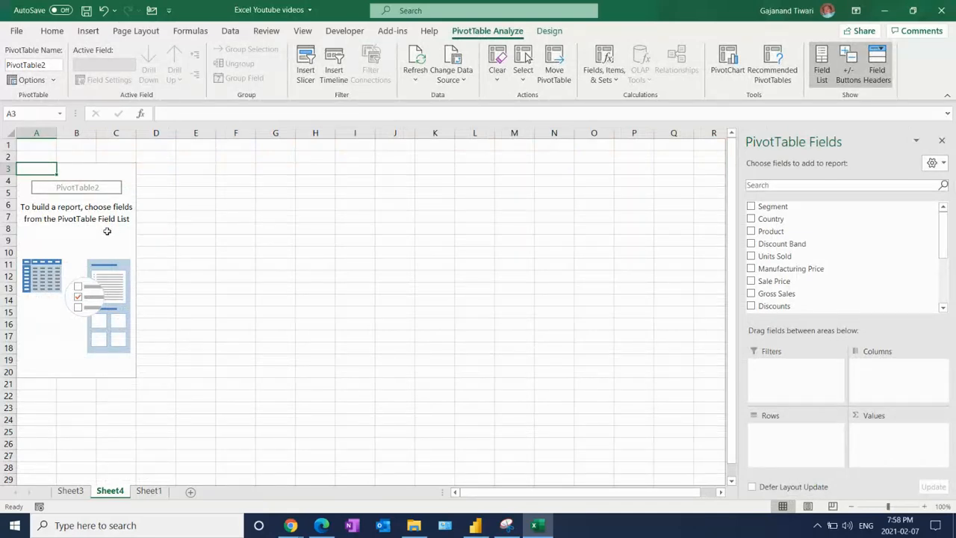
Build the PivotTable with Segment as rows, sums of Units Sold, Sale Price, Gross Sales and Discounts as values, and Country and Product as filters
{"action": "left_click", "coordinate": [751, 207]}
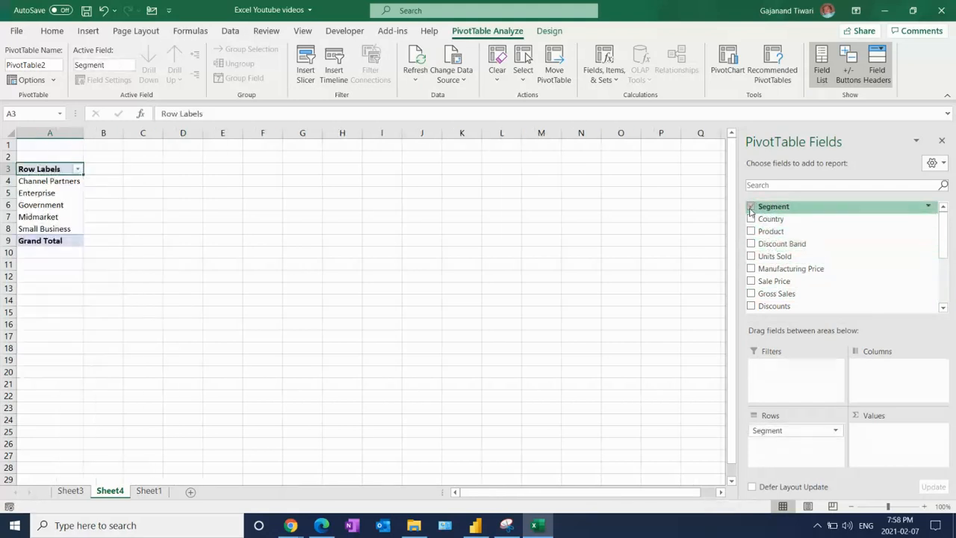
{"action": "left_click", "coordinate": [752, 256]}
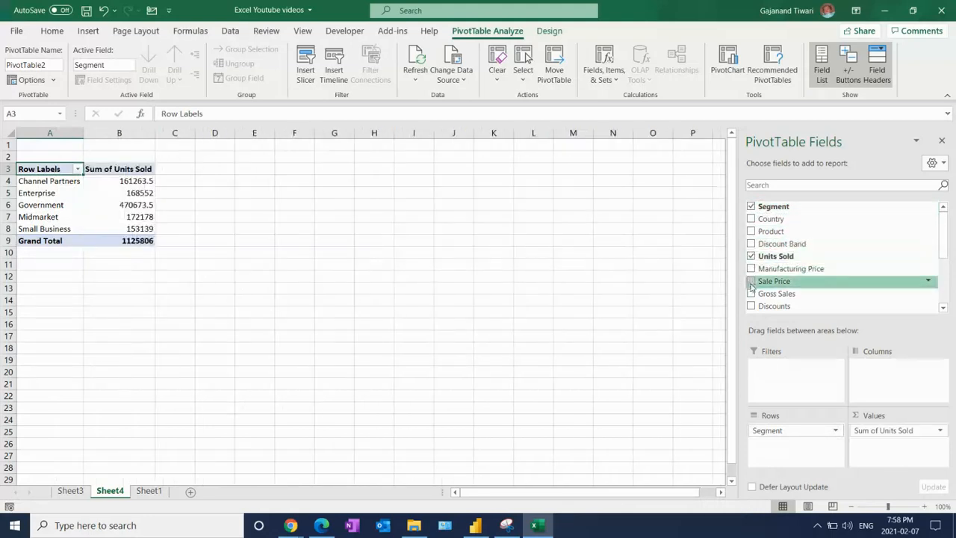
{"action": "left_click", "coordinate": [751, 281]}
{"action": "left_click", "coordinate": [751, 294]}
{"action": "left_click", "coordinate": [751, 306]}
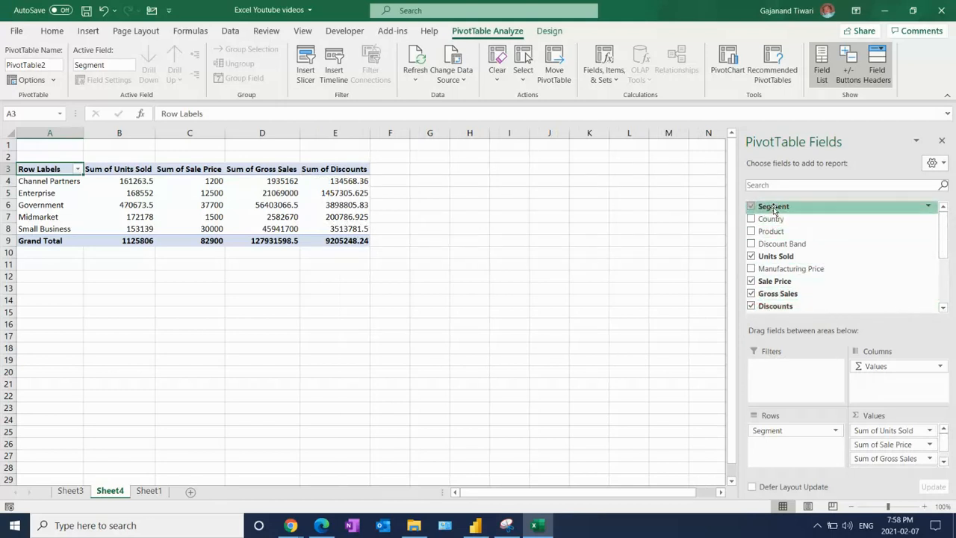
{"action": "left_click_drag", "start_coordinate": [774, 210], "coordinate": [777, 386]}
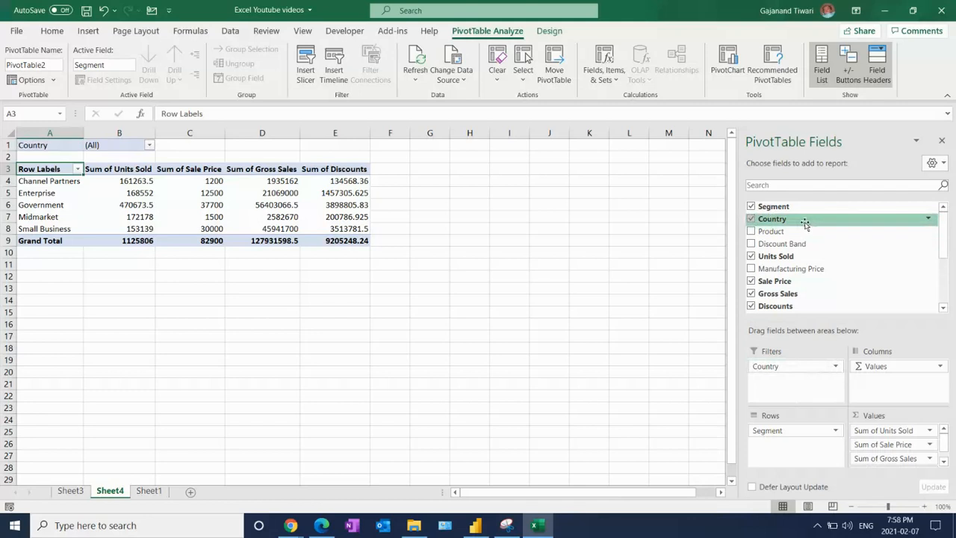
{"action": "left_click_drag", "start_coordinate": [776, 231], "coordinate": [807, 388]}
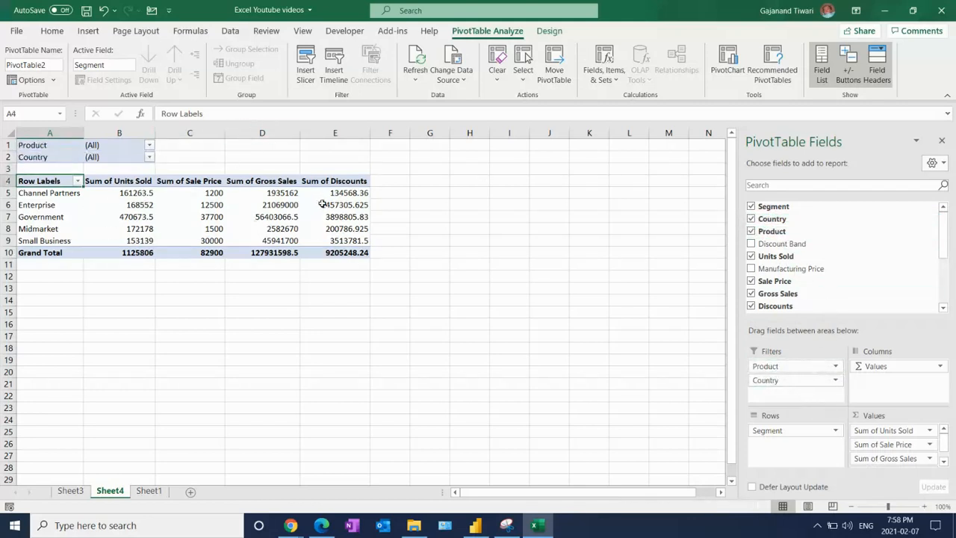
Hide the gridlines on the new PivotTable sheet and select an empty cell outside the table
{"action": "left_click", "coordinate": [305, 32]}
{"action": "left_click", "coordinate": [294, 75]}
{"action": "left_click", "coordinate": [425, 370]}
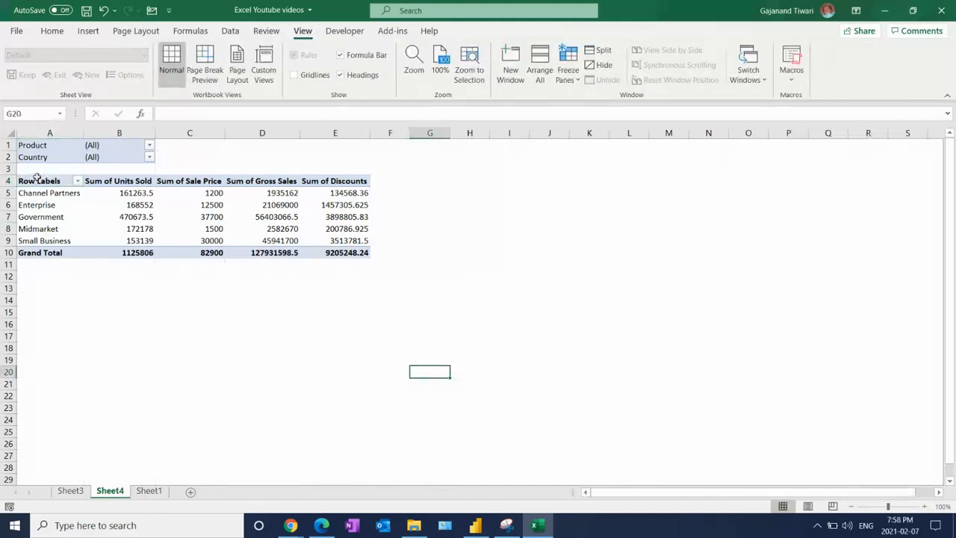
{"action": "left_click", "coordinate": [35, 178]}
{"action": "left_click_drag", "start_coordinate": [217, 114], "coordinate": [6, 122]}
{"action": "key", "text": "BackSpace"}
{"action": "key", "text": "Escape"}
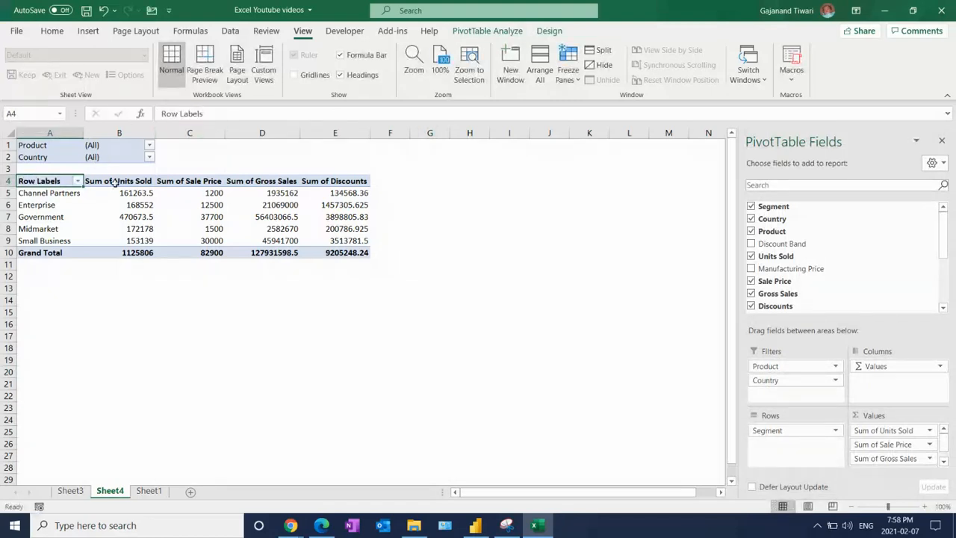
Enlarge the sheet to 140% and rename the PivotTable's Row Labels header to "Segement"
{"action": "left_click", "coordinate": [924, 507]}
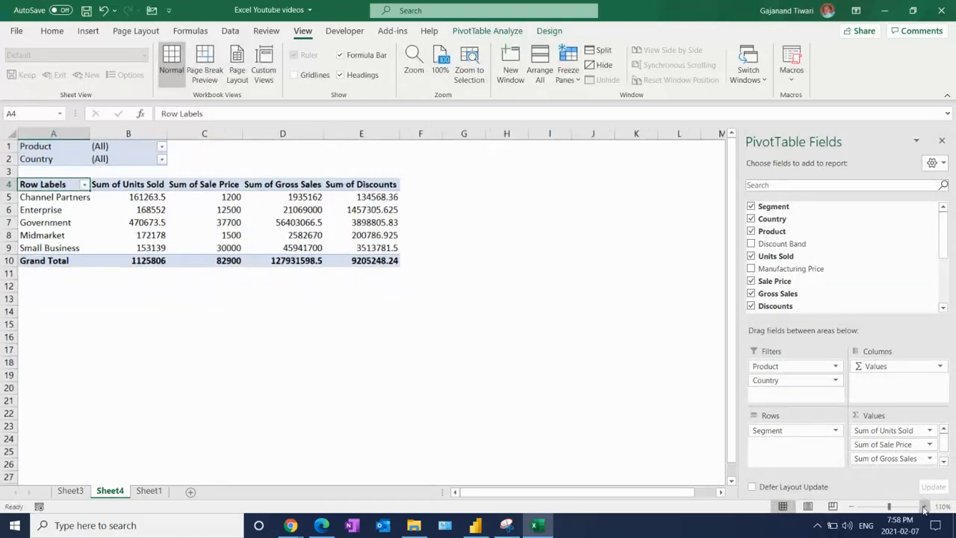
{"action": "left_click", "coordinate": [924, 506]}
{"action": "left_click", "coordinate": [925, 506]}
{"action": "left_click", "coordinate": [924, 506]}
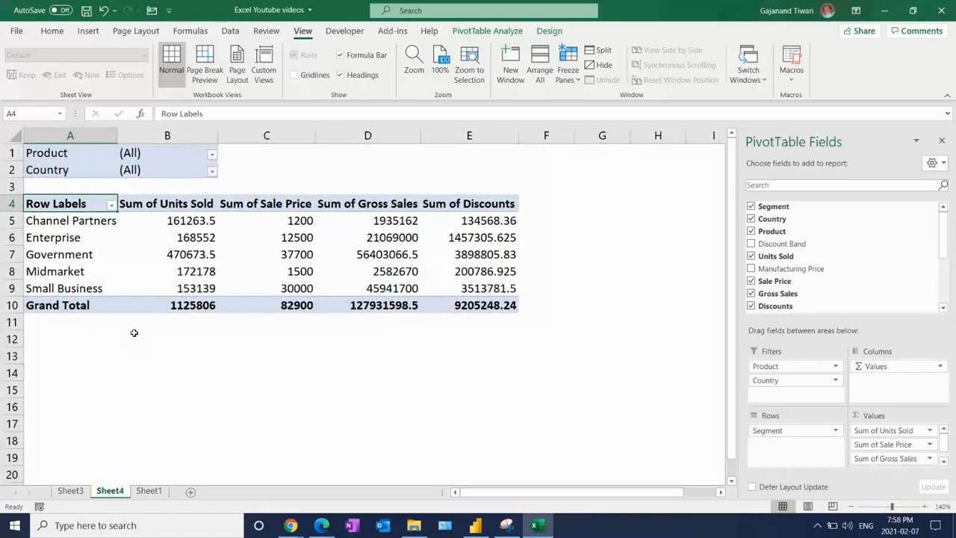
{"action": "left_click", "coordinate": [59, 154]}
{"action": "left_click", "coordinate": [57, 173]}
{"action": "left_click", "coordinate": [63, 203]}
{"action": "left_click_drag", "start_coordinate": [235, 117], "coordinate": [59, 122]}
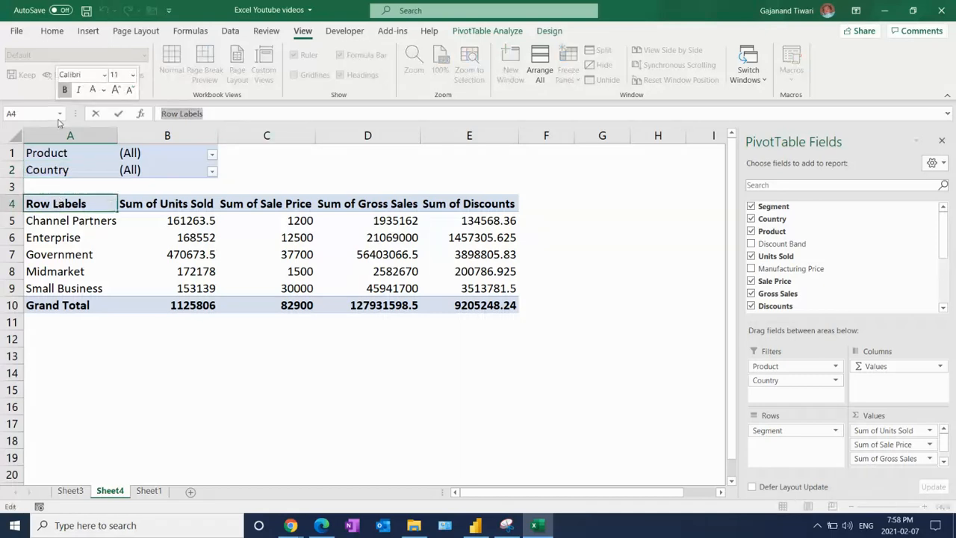
{"action": "type", "text": "Segment"}
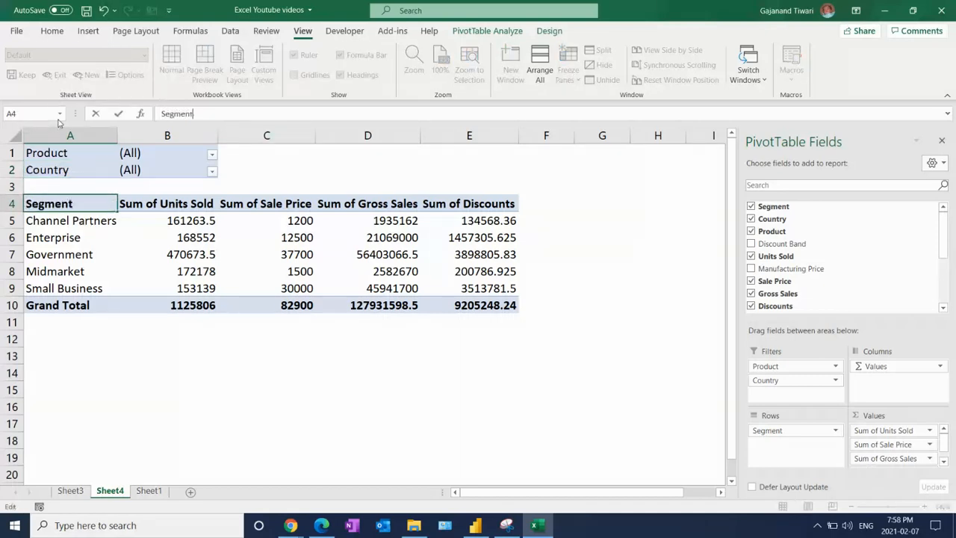
{"action": "key", "text": "BackSpace"}
{"action": "key", "text": "BackSpace"}
{"action": "key", "text": "BackSpace"}
{"action": "type", "text": "ement"}
{"action": "key", "text": "Return"}
Go through the value column headers in row 4, return to the row header, and save the workbook
{"action": "key", "text": "Up"}
{"action": "key", "text": "Right"}
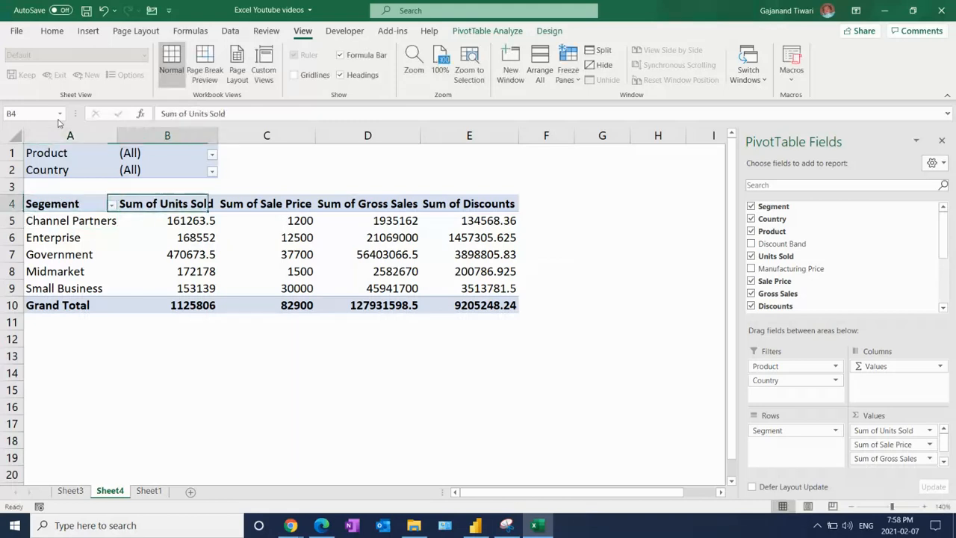
{"action": "key", "text": "Right"}
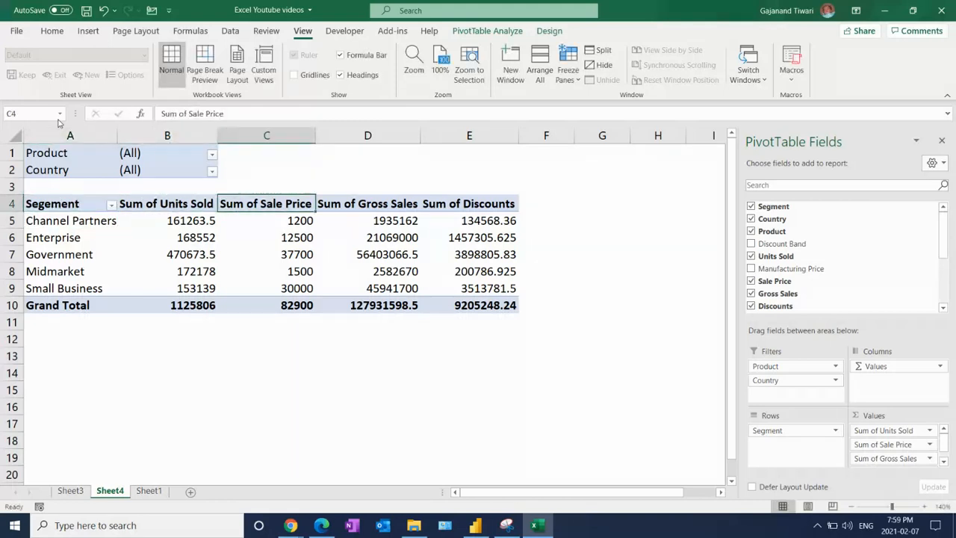
{"action": "key", "text": "Right"}
{"action": "key", "text": "Right"}
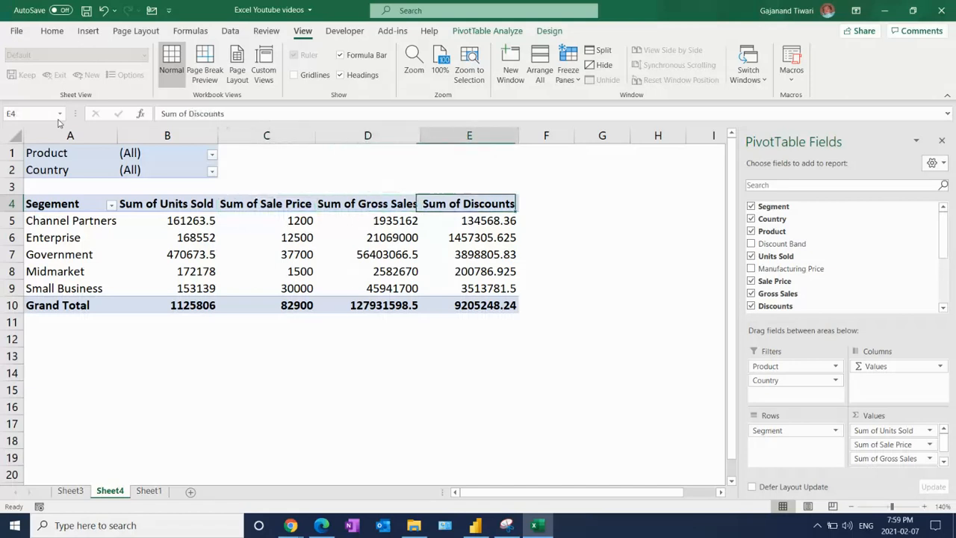
{"action": "key", "text": "Left"}
{"action": "key", "text": "Left"}
{"action": "key", "text": "Left"}
{"action": "key", "text": "Left"}
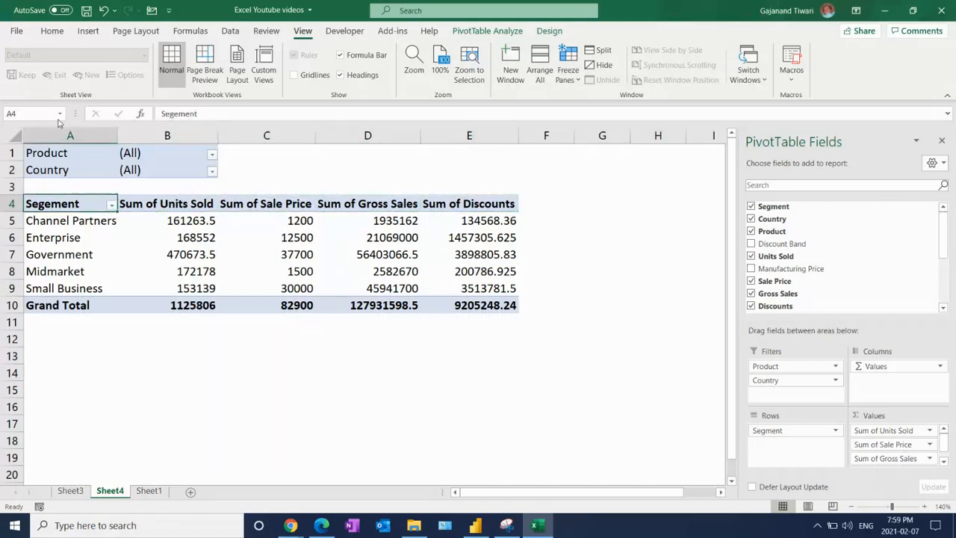
{"action": "key", "text": "ctrl+s"}
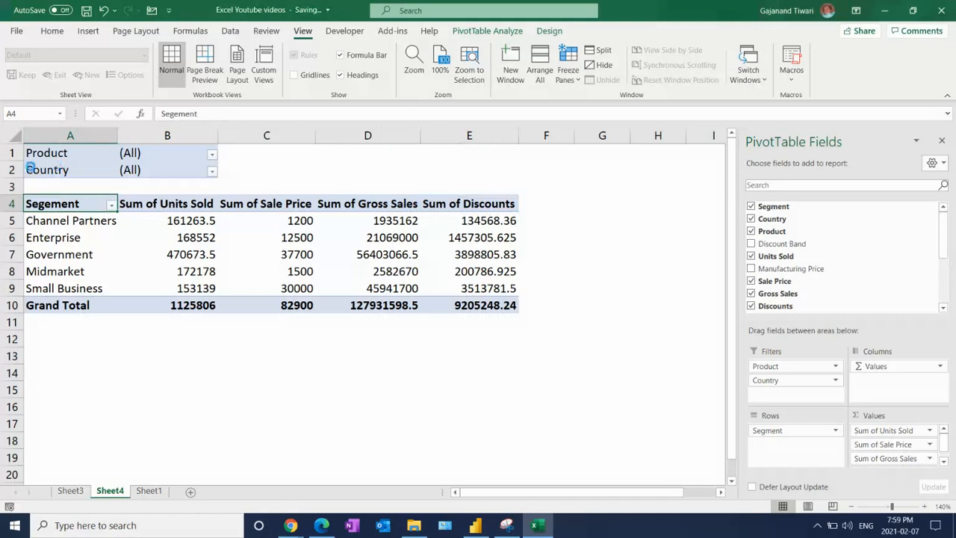
Filter the PivotTable's Product field to multiple items: Amarilla, Carretera and Montana
{"action": "left_click", "coordinate": [212, 156]}
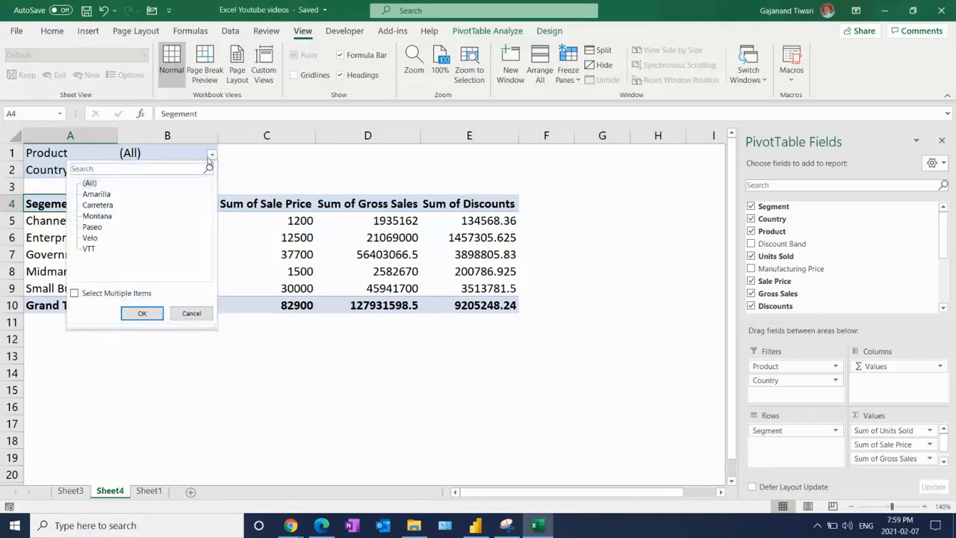
{"action": "left_click", "coordinate": [74, 293]}
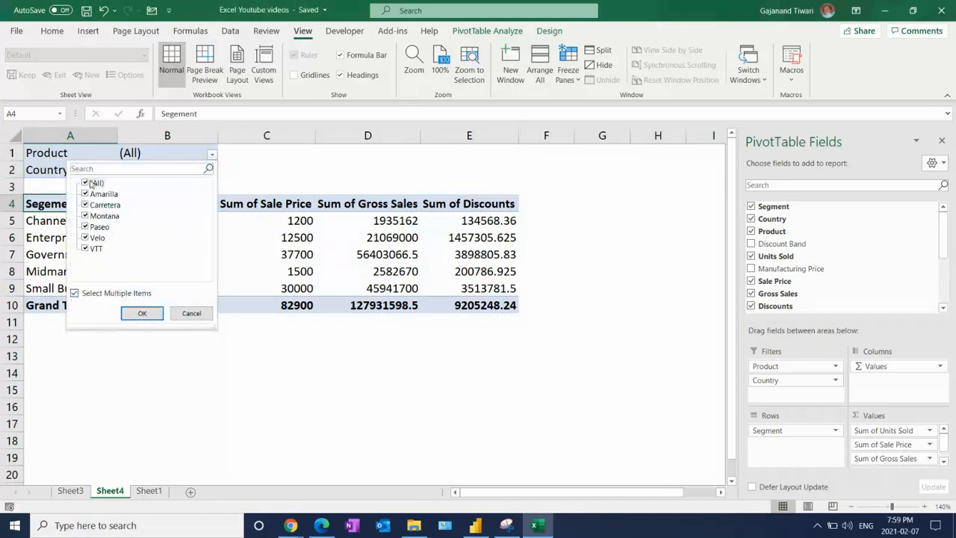
{"action": "left_click", "coordinate": [85, 183]}
{"action": "left_click", "coordinate": [85, 193]}
{"action": "left_click", "coordinate": [85, 205]}
{"action": "left_click", "coordinate": [85, 215]}
{"action": "left_click", "coordinate": [142, 313]}
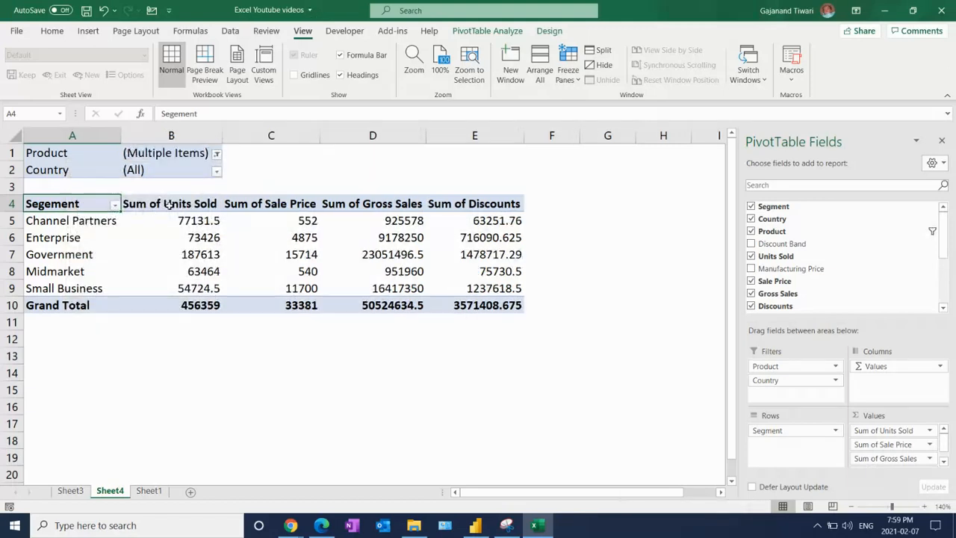
Filter the PivotTable's Country field to multiple items, keeping only Canada and Mexico
{"action": "left_click", "coordinate": [216, 171]}
{"action": "left_click", "coordinate": [78, 309]}
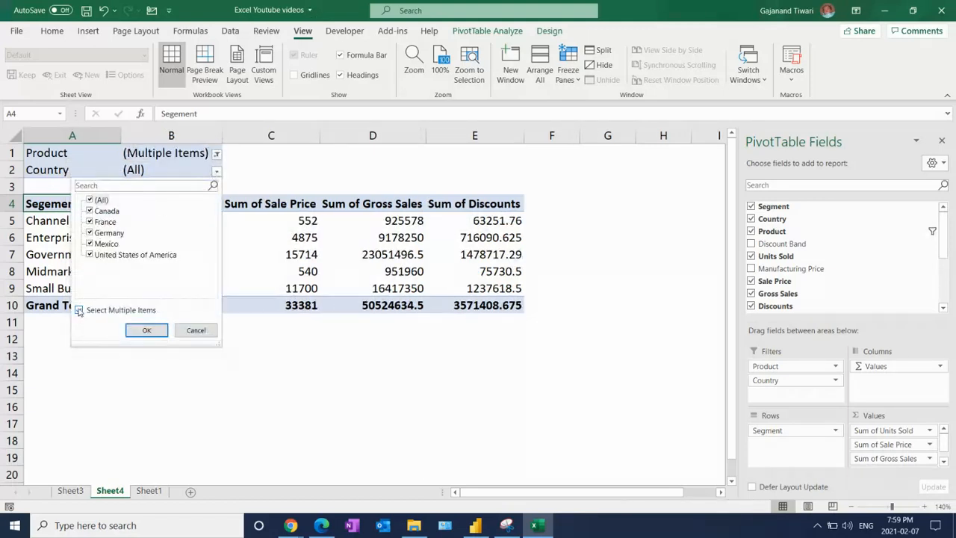
{"action": "left_click", "coordinate": [89, 254]}
{"action": "left_click", "coordinate": [88, 233]}
{"action": "left_click", "coordinate": [89, 221]}
{"action": "left_click", "coordinate": [90, 244]}
{"action": "left_click", "coordinate": [147, 330]}
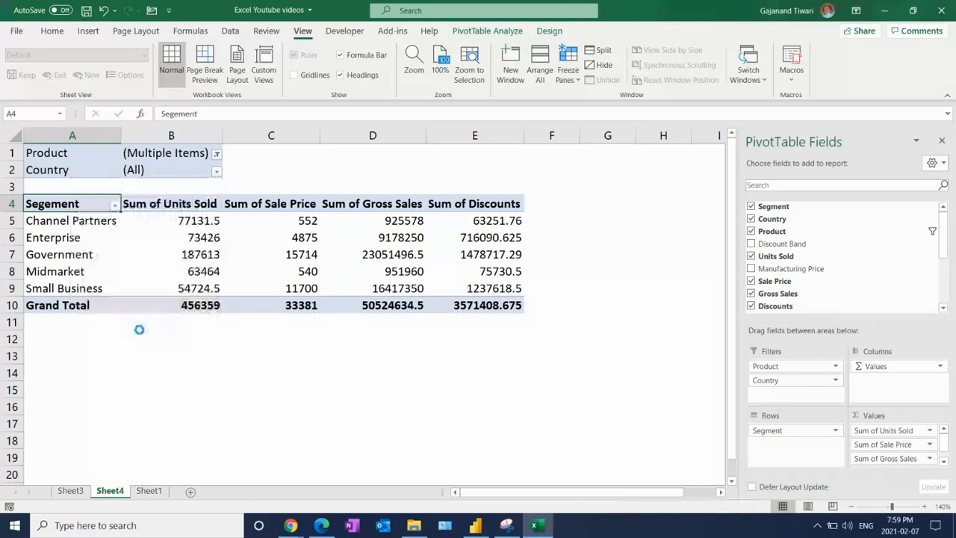
Remove Mexico from the Country filter, add France alongside Canada, and select an empty cell below the table
{"action": "left_click", "coordinate": [216, 170]}
{"action": "left_click", "coordinate": [90, 243]}
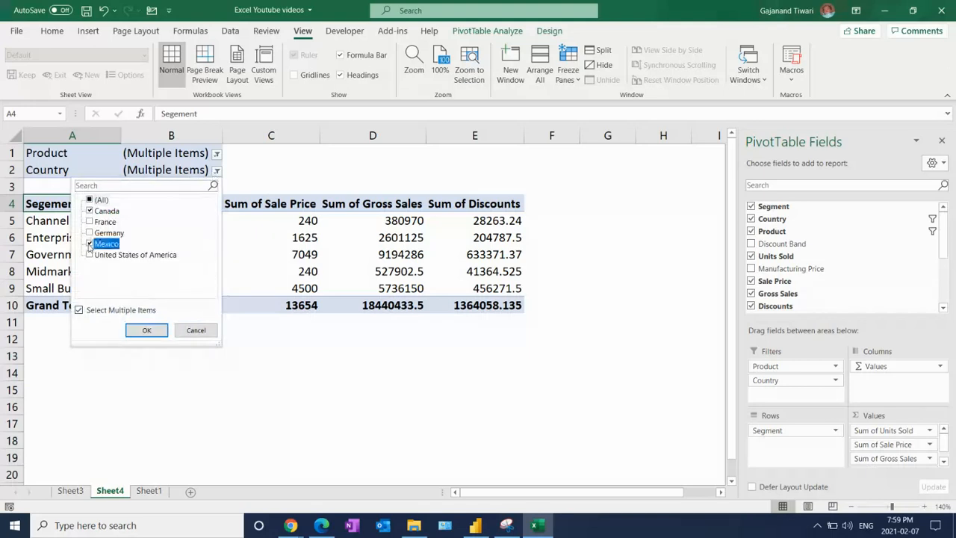
{"action": "left_click", "coordinate": [144, 330]}
{"action": "left_click", "coordinate": [216, 171]}
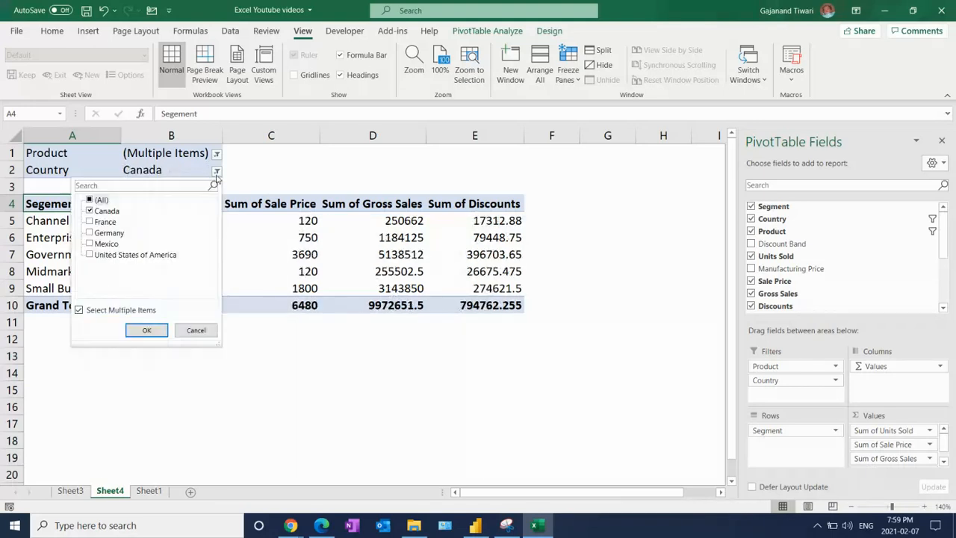
{"action": "left_click", "coordinate": [89, 222]}
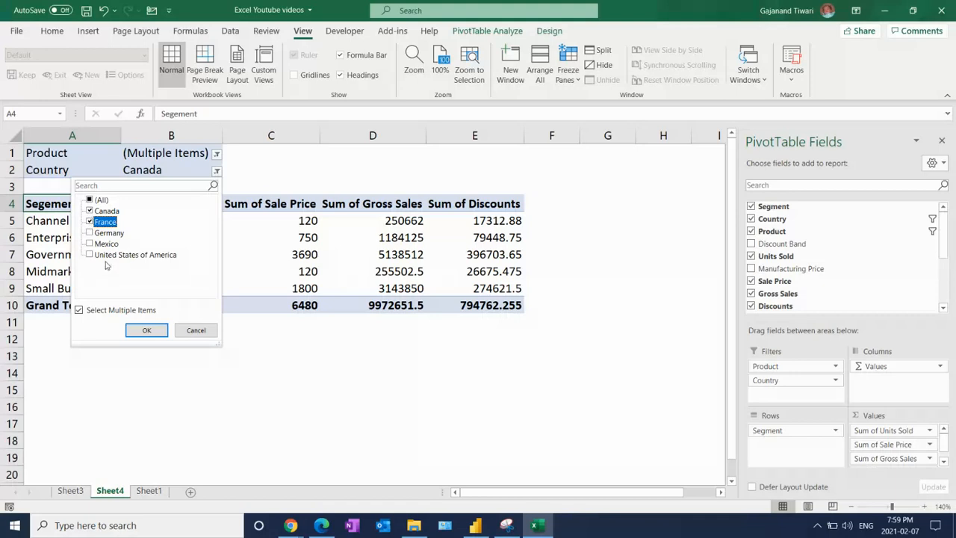
{"action": "left_click", "coordinate": [146, 330]}
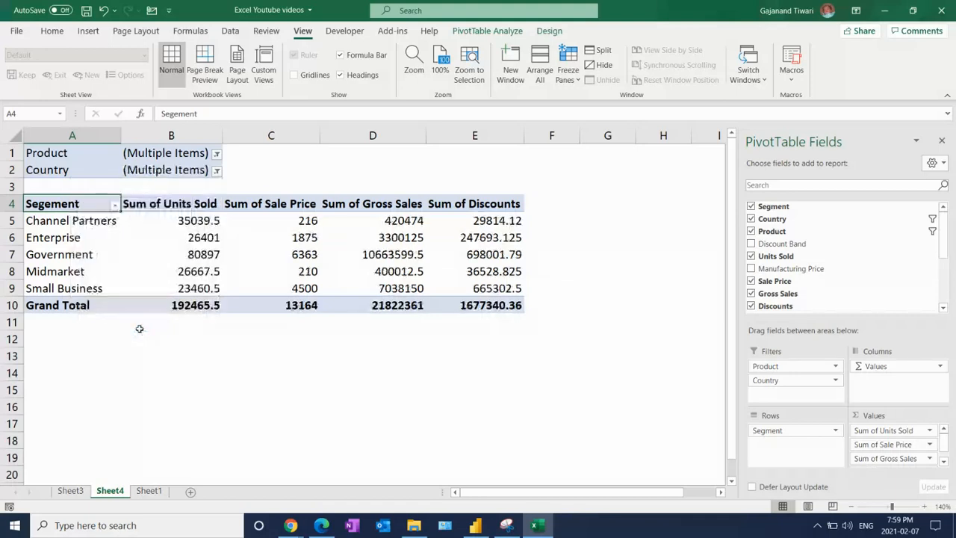
{"action": "left_click", "coordinate": [263, 341]}
Select a Sale Price value in the PivotTable, hide its field list, and show the list again
{"action": "left_click", "coordinate": [269, 238]}
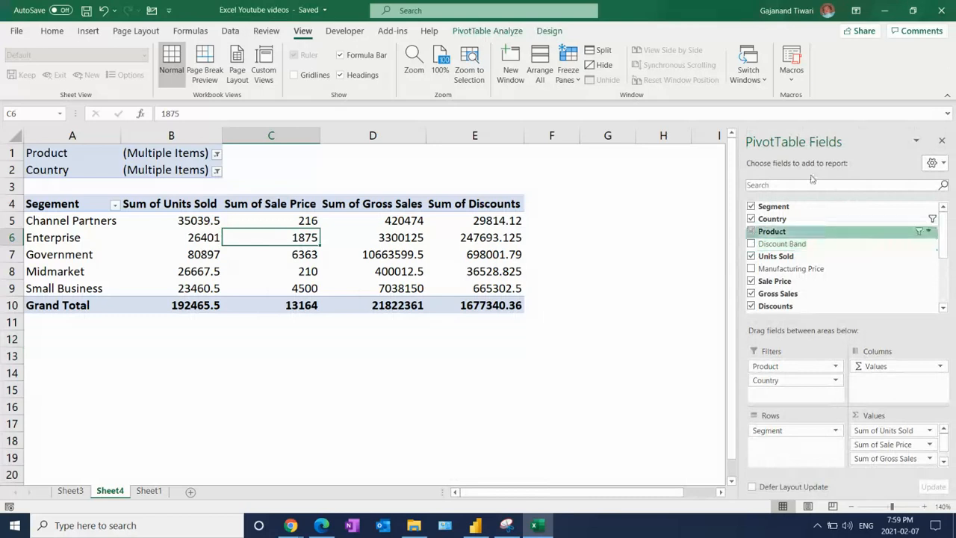
{"action": "left_click", "coordinate": [503, 33]}
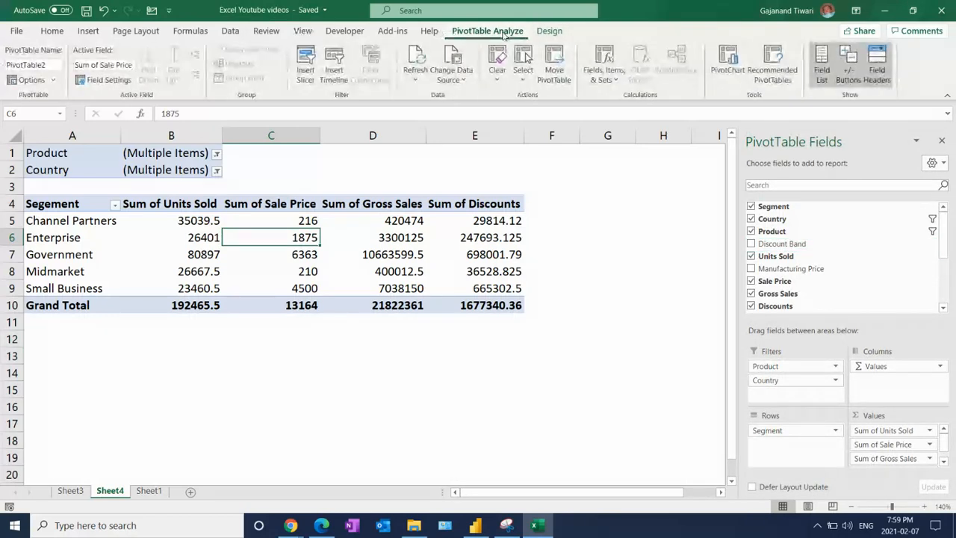
{"action": "left_click", "coordinate": [821, 71]}
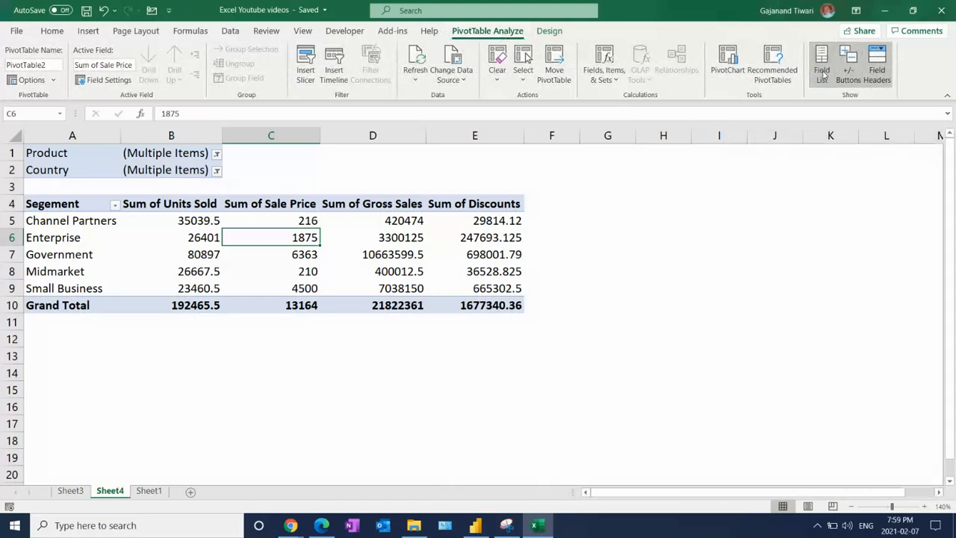
{"action": "left_click", "coordinate": [822, 72]}
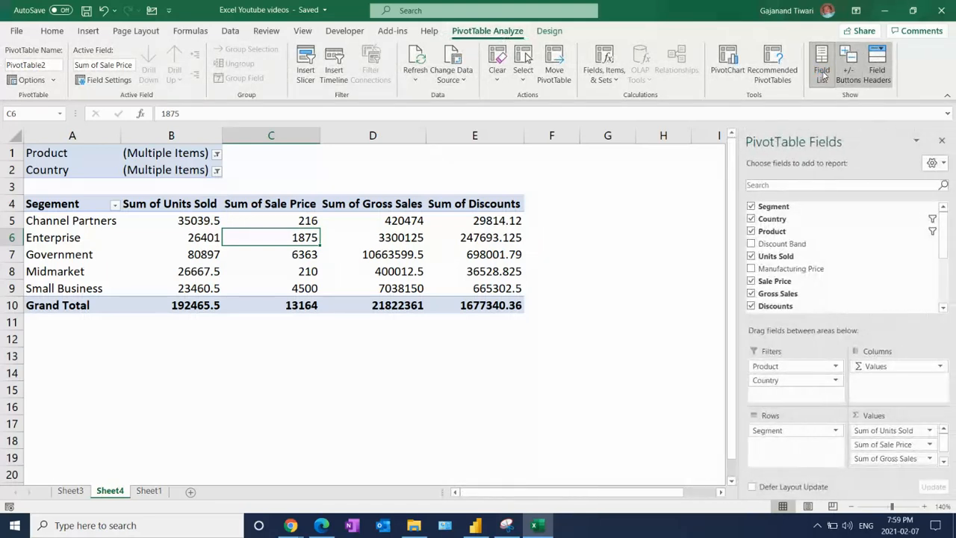
Try the PivotTable's +/- Buttons option, and hide its field headers and show them again
{"action": "left_click", "coordinate": [849, 78]}
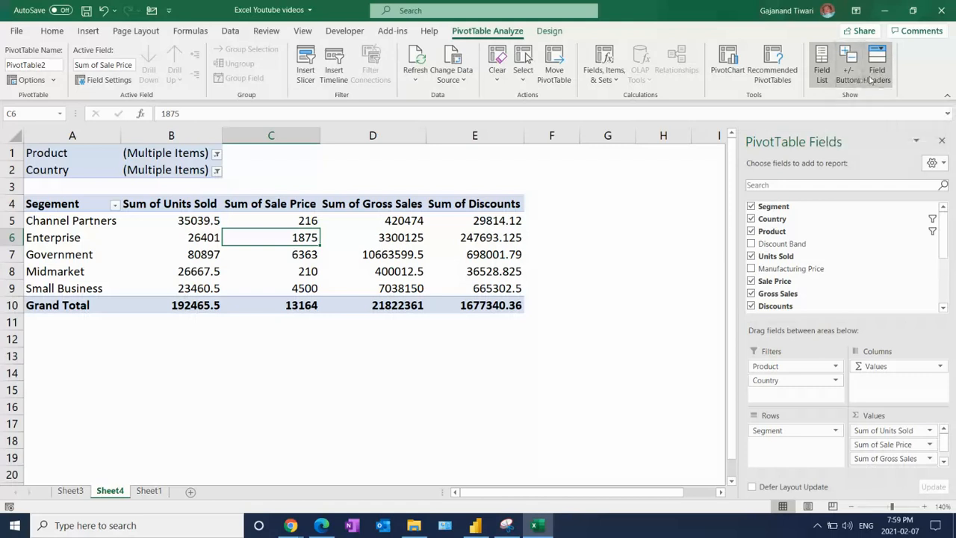
{"action": "left_click", "coordinate": [884, 79]}
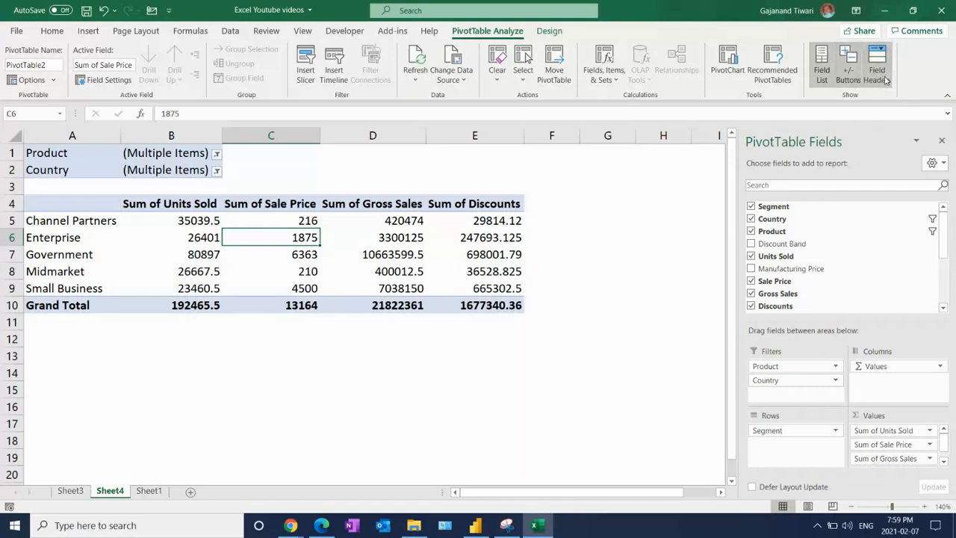
{"action": "left_click", "coordinate": [883, 80]}
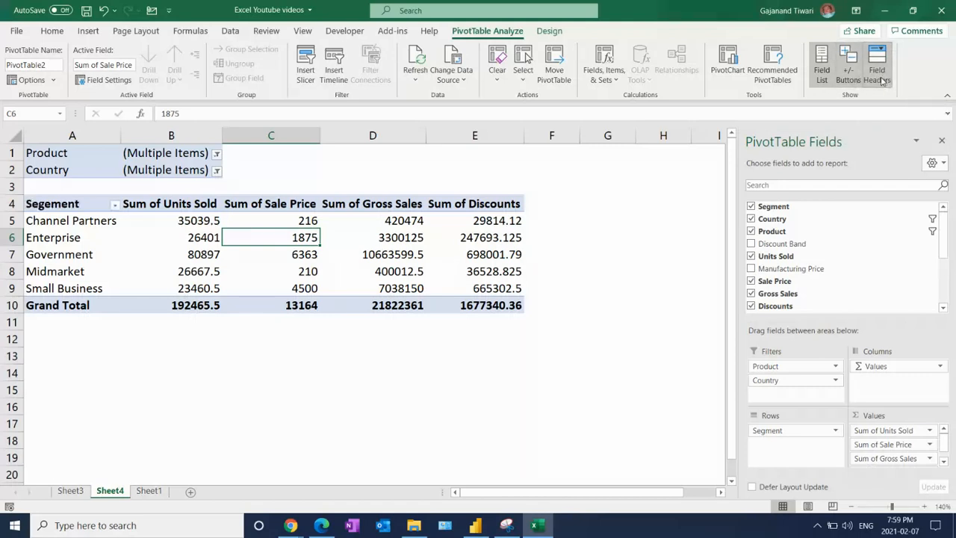
Select an empty cell outside the PivotTable, reselect the Midmarket Sale Price value inside it, and switch to Chrome
{"action": "left_click", "coordinate": [351, 421]}
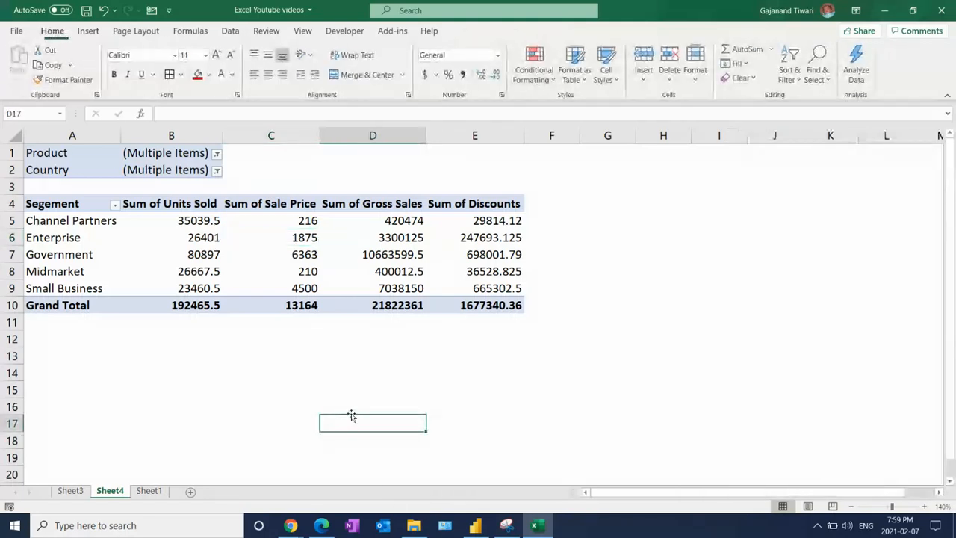
{"action": "left_click", "coordinate": [302, 271]}
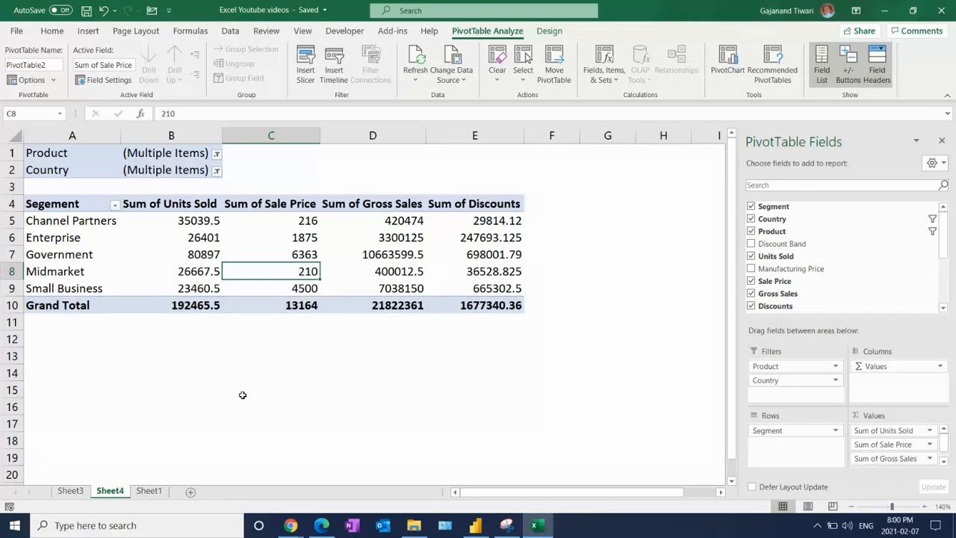
{"action": "left_click", "coordinate": [291, 525]}
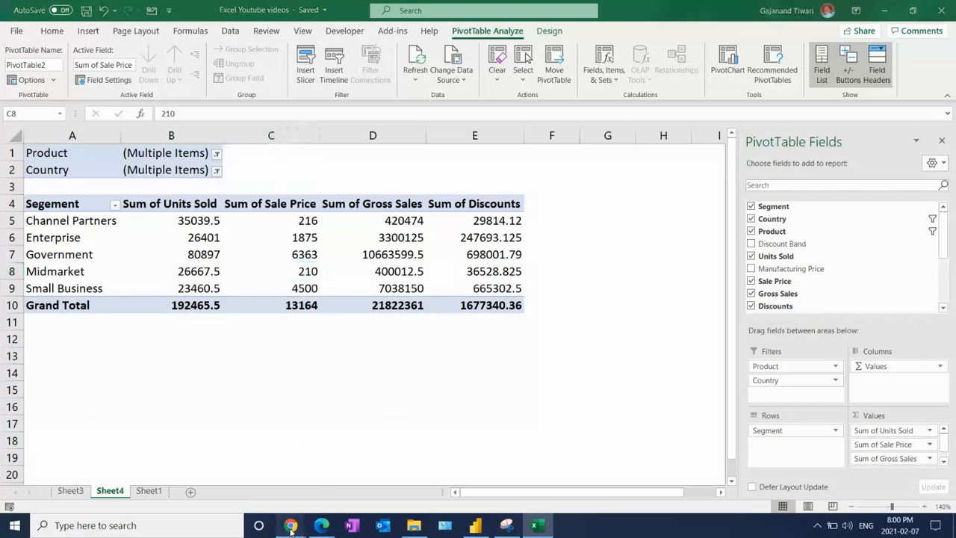